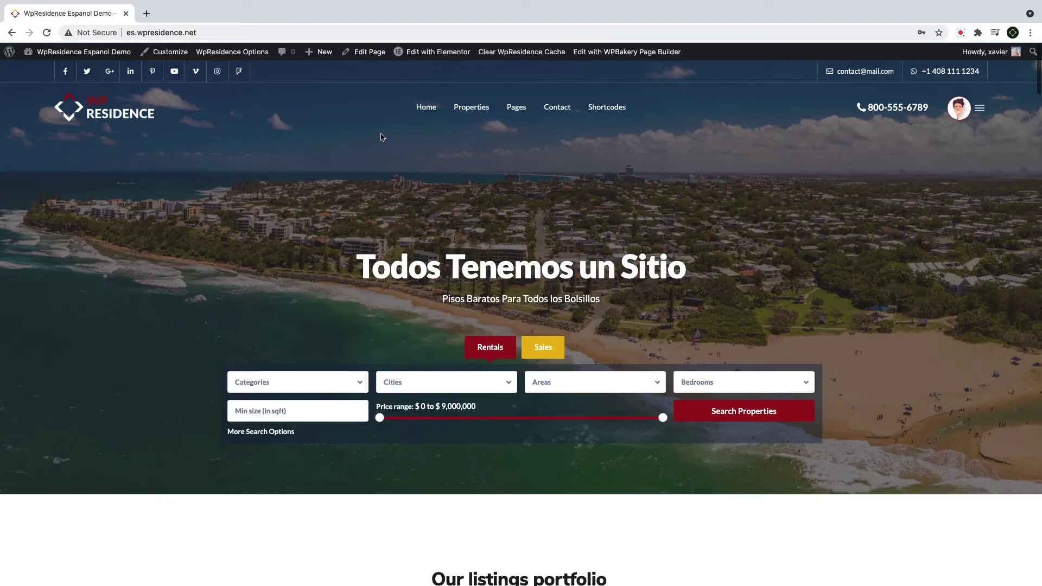
- Reach Menus from the site-name dropdown in the admin bar
mouse_move(431, 117)
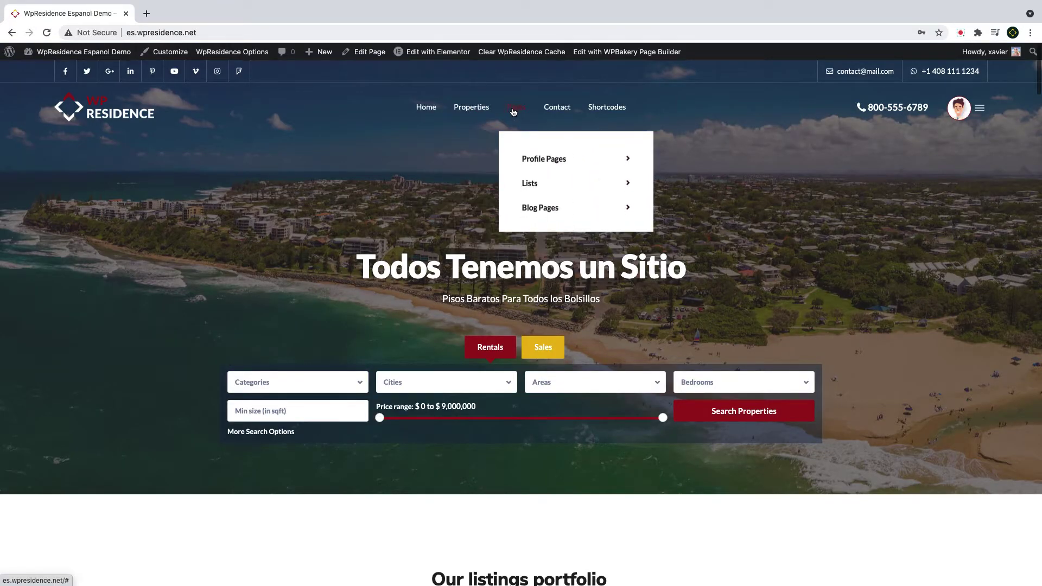
mouse_move(524, 113)
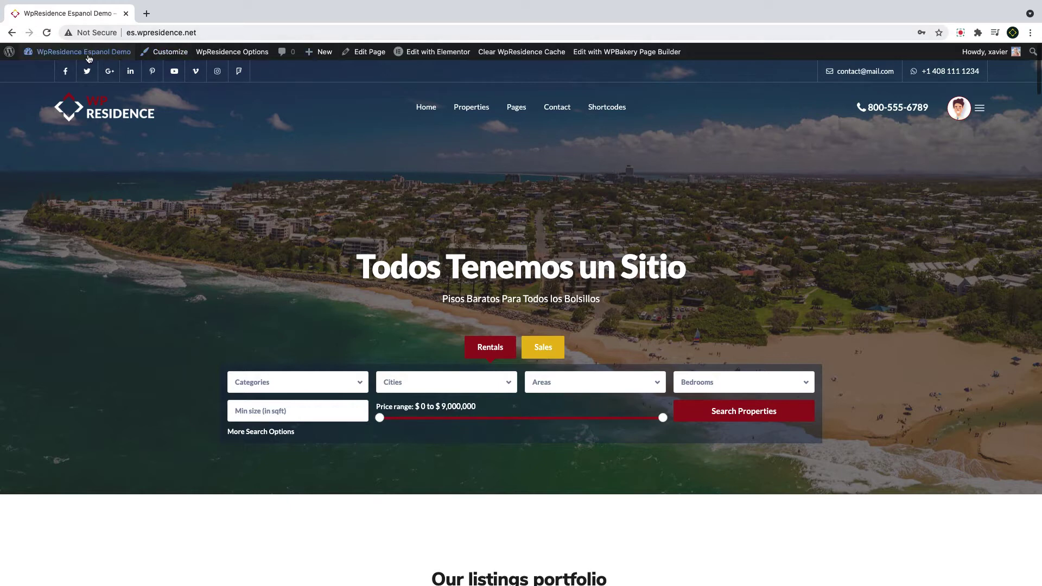
- Open the Manage Locations tab of the Menus admin page
mouse_move(75, 52)
left_click(35, 113)
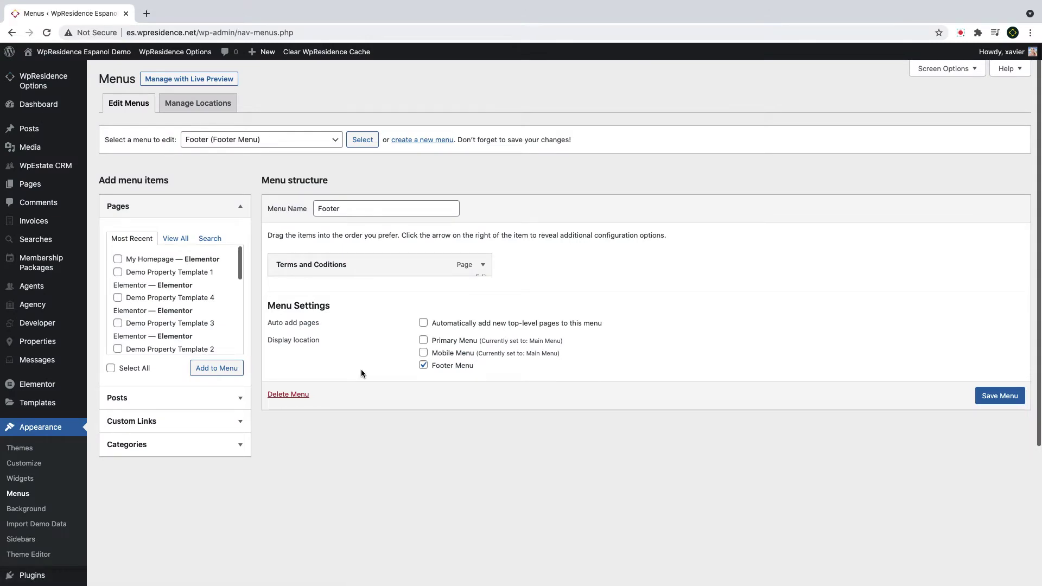
left_click(207, 107)
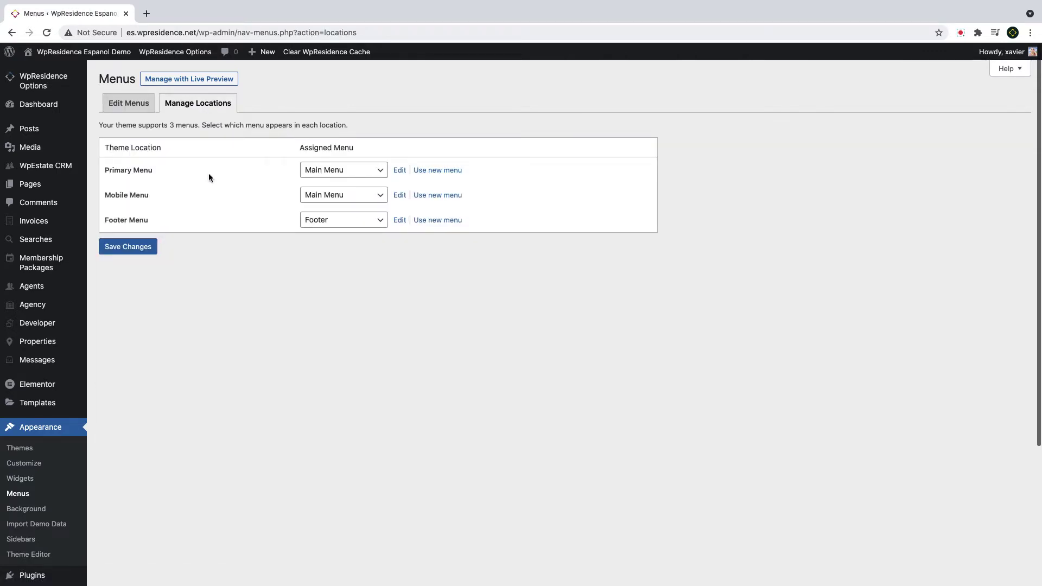
- Confirm Main Menu stays on Primary and Mobile and Footer stays on Footer
left_click(327, 171)
left_click(327, 173)
left_click(351, 199)
left_click(350, 197)
left_click(310, 223)
left_click(330, 223)
mouse_move(37, 323)
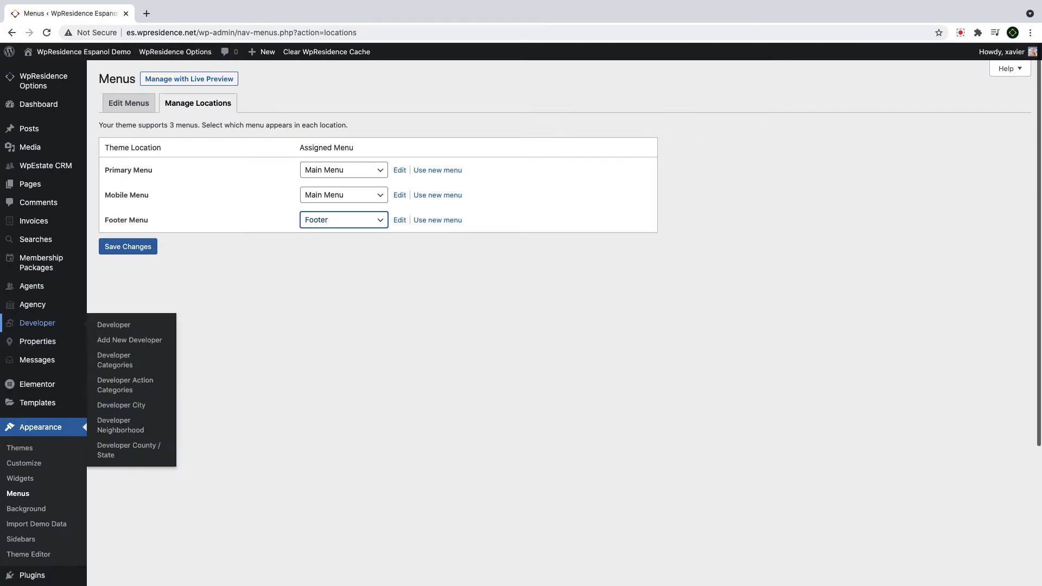
- From Edit Menus, create 'My Menu' with the Primary Menu location ticked
triple_click(122, 126)
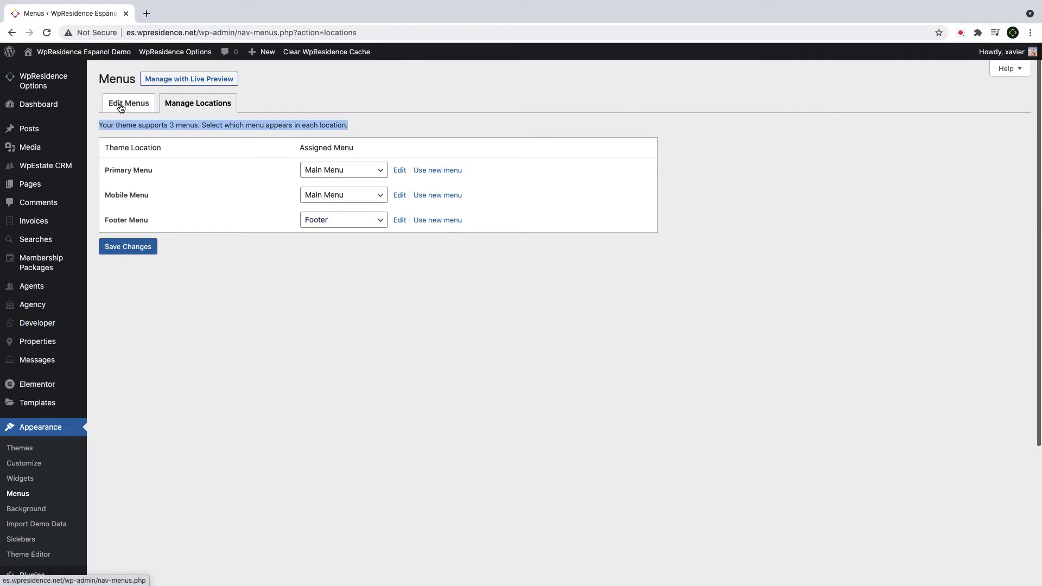
left_click(121, 108)
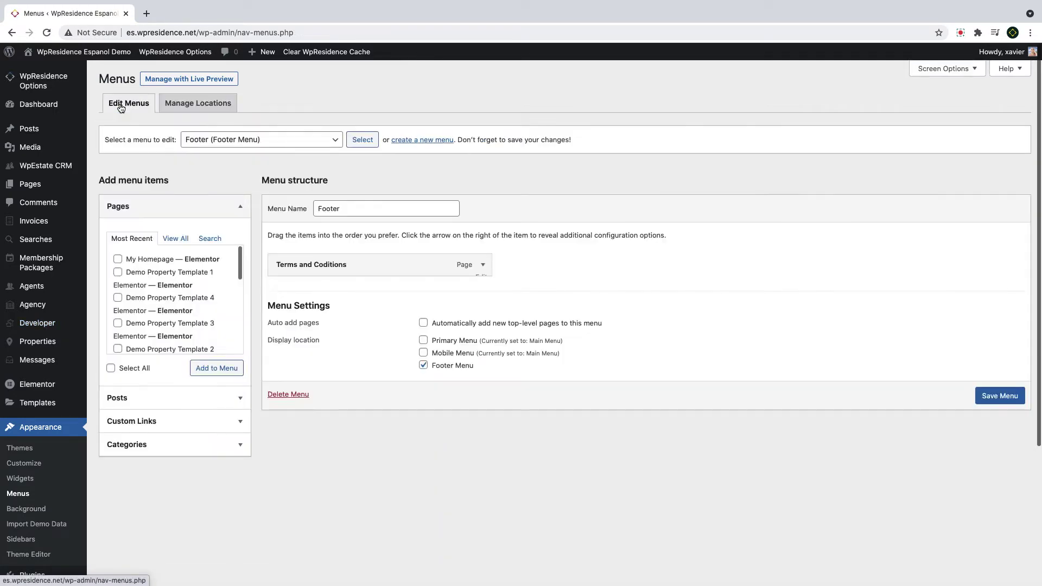
left_click(449, 142)
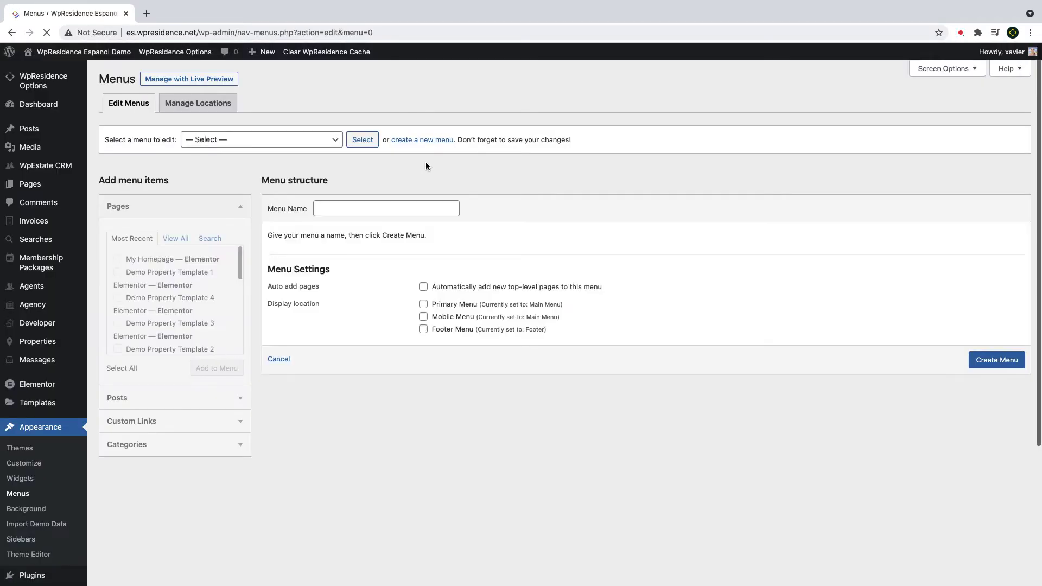
left_click(352, 209)
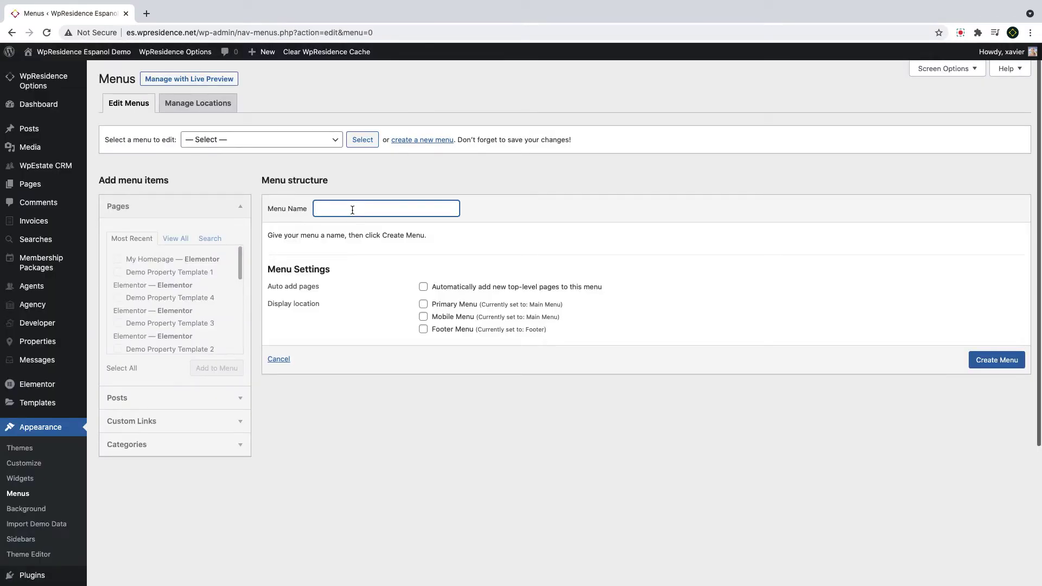
type("My menuMen")
left_click(423, 304)
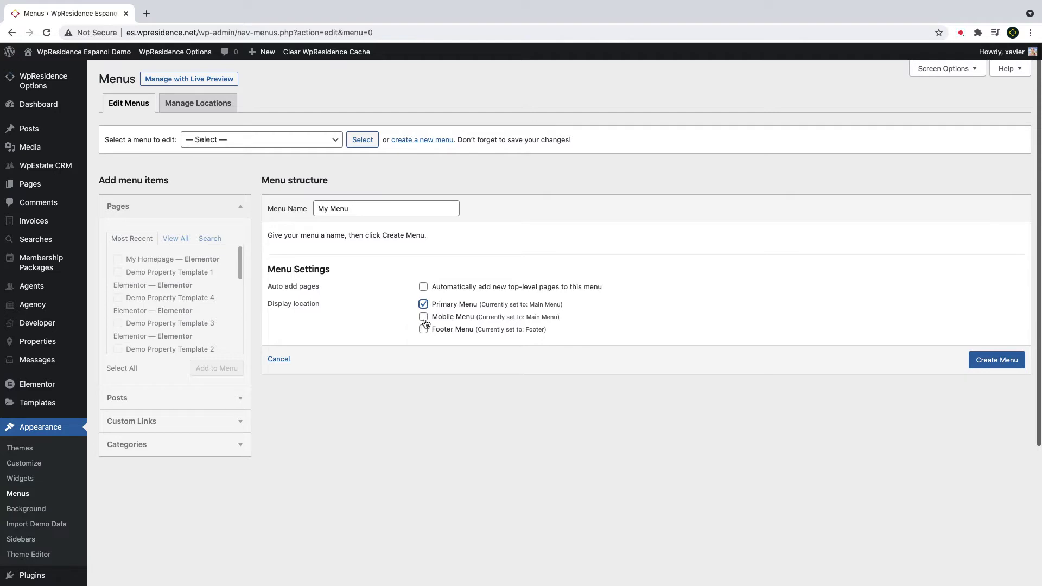
left_click(996, 361)
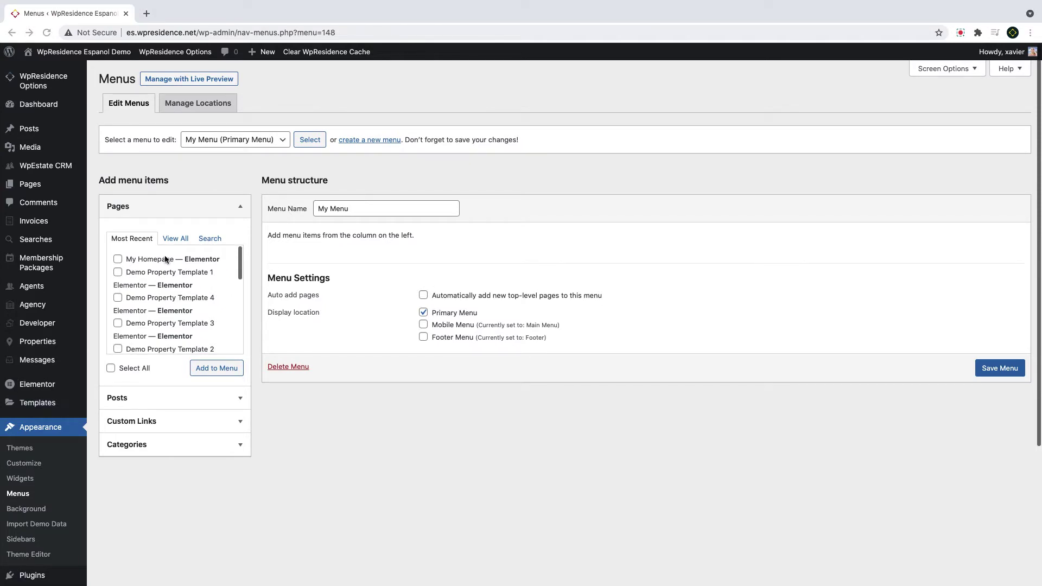
- Collapse Pages, glance at Posts and Categories, and expand Custom Links with the URL field ready
left_click(237, 208)
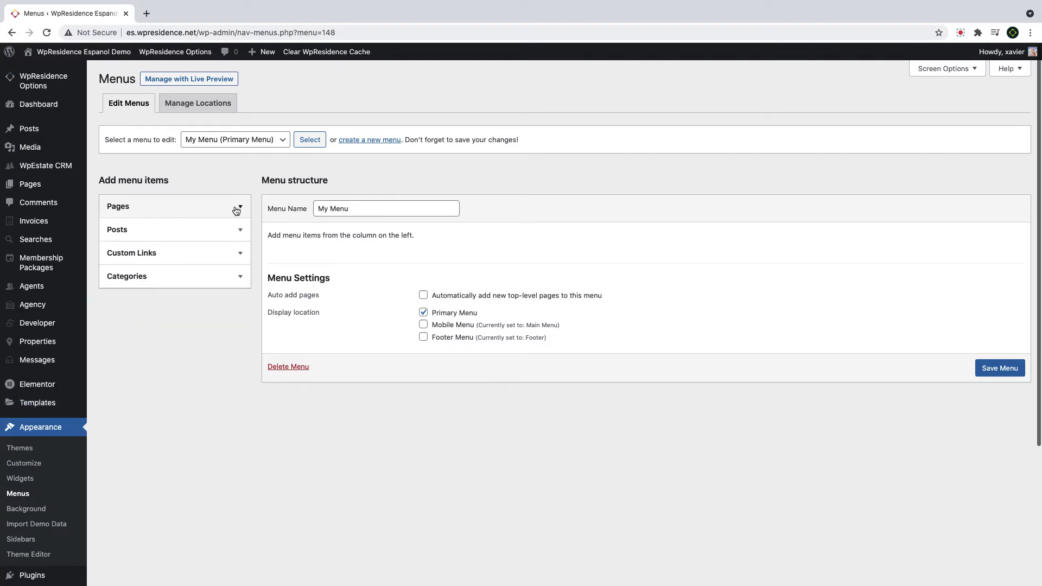
left_click(239, 231)
left_click(239, 231)
left_click(226, 284)
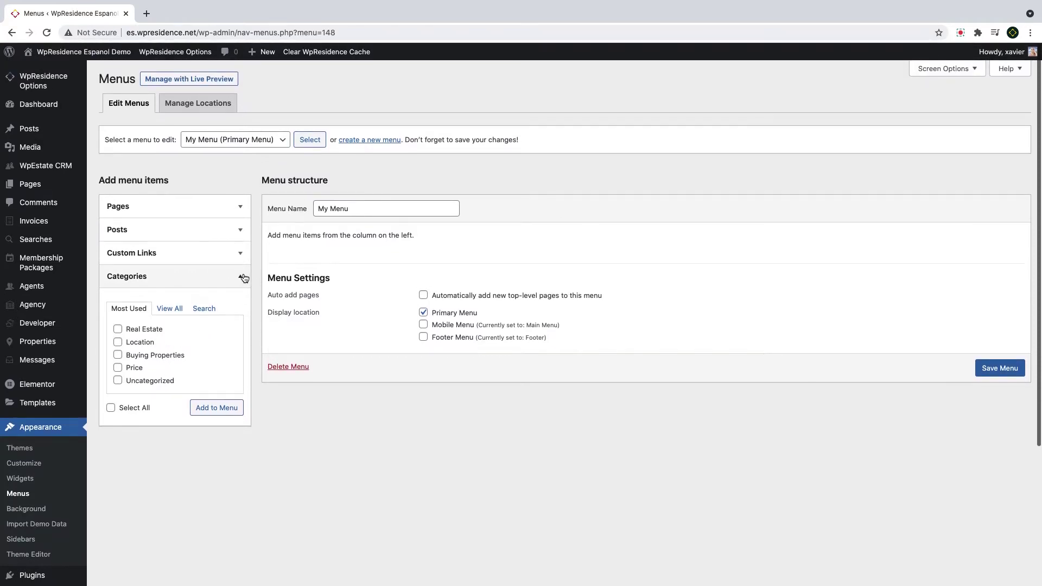
left_click(243, 277)
left_click(239, 257)
left_click(178, 313)
left_click(192, 286)
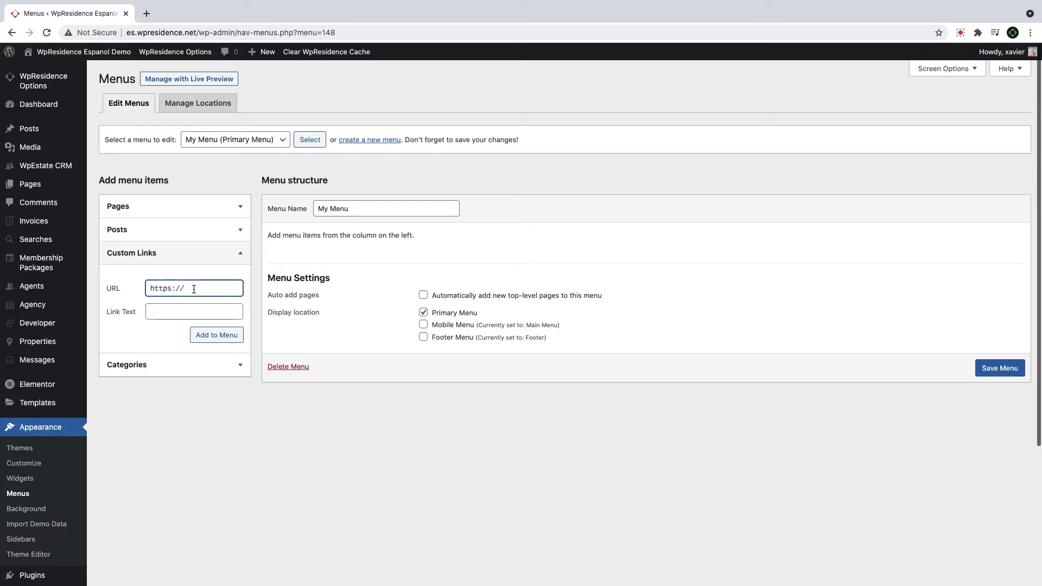
- In Screen Options, enable the Agents, Properties and Agent Categories item boxes
left_click(943, 70)
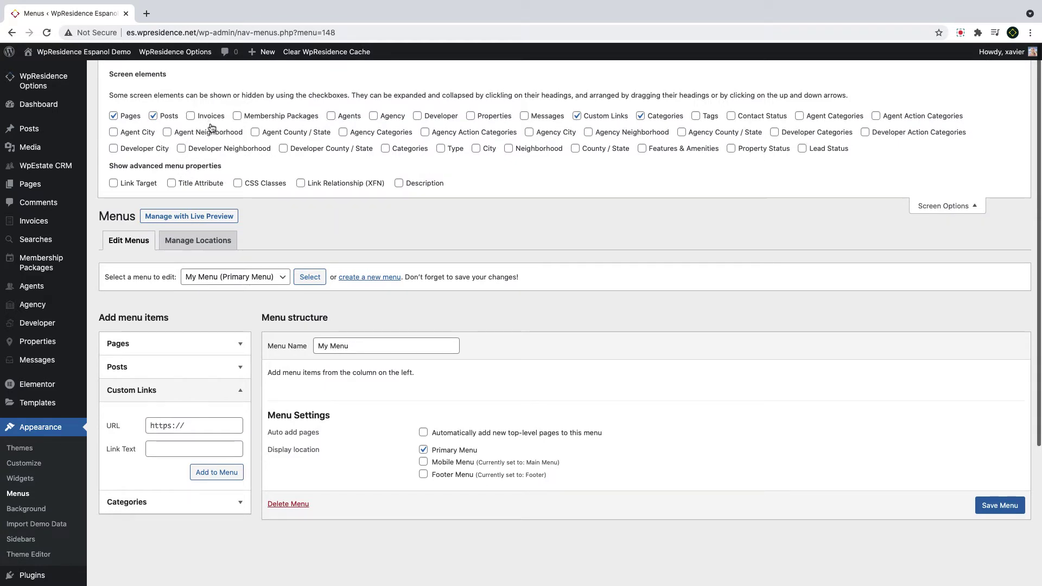
left_click(352, 121)
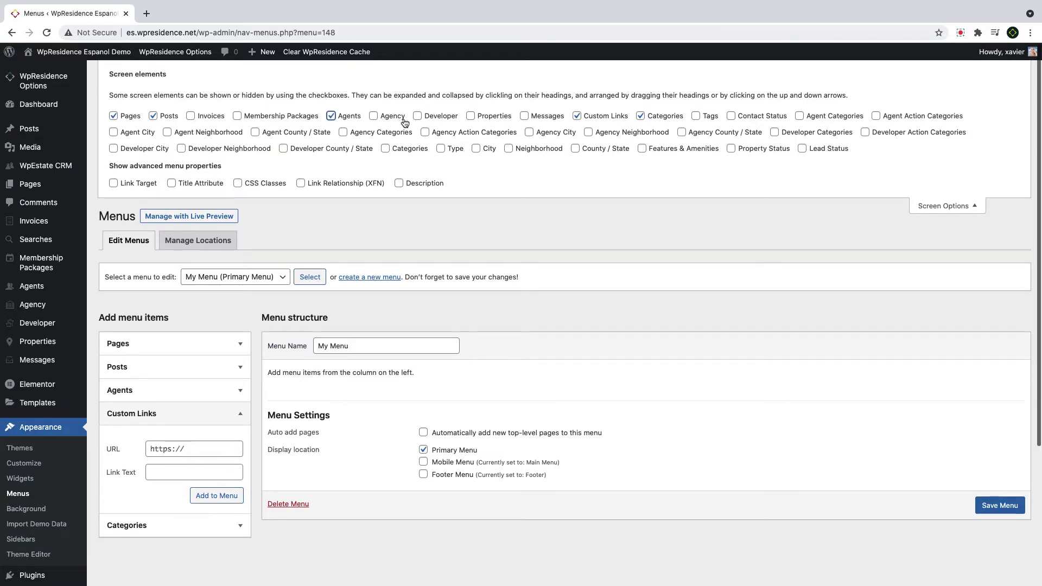
left_click(504, 119)
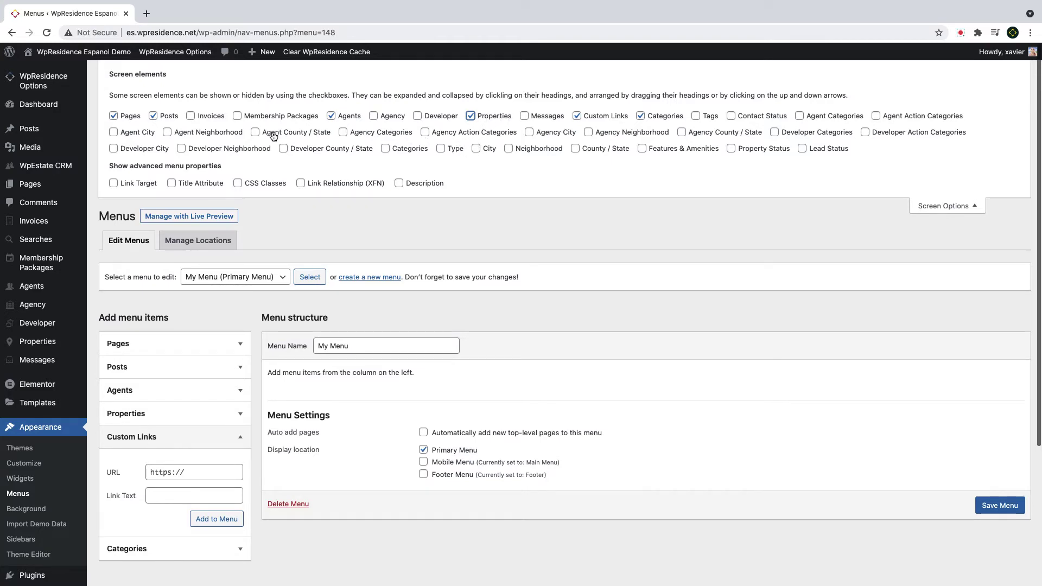
left_click(823, 117)
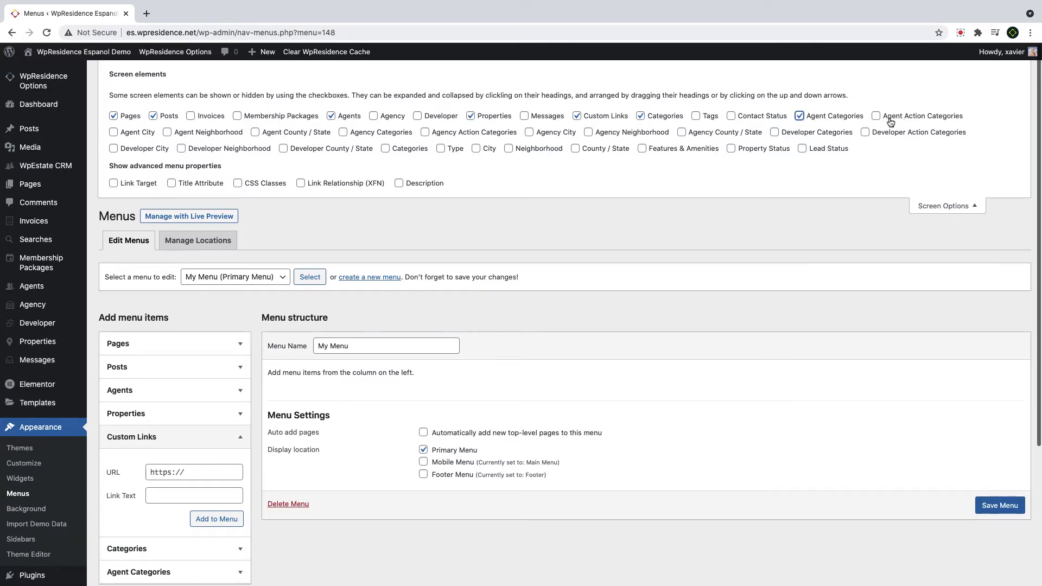
- Enable property Categories, Type, City, Neighborhood, County / State, Features & Amenities, Property Status, and Link Target
left_click(386, 148)
left_click(440, 148)
left_click(475, 148)
left_click(508, 148)
left_click(576, 148)
left_click(641, 148)
left_click(752, 152)
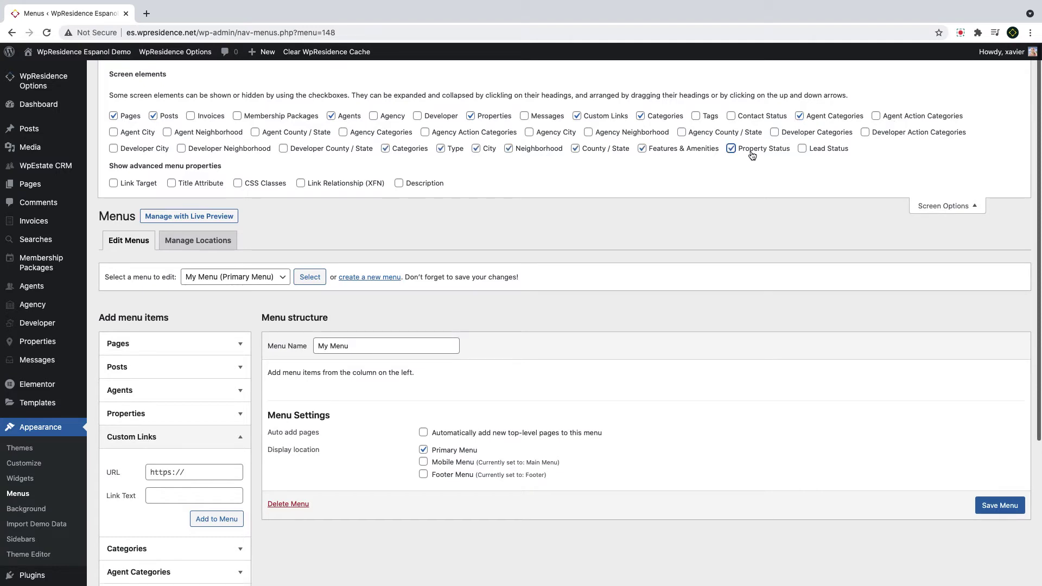
left_click(135, 186)
- Add a 'Home' custom link with the pasted site address as its URL
scroll(182, 414, "down", 1)
left_click(183, 412)
left_click(183, 412)
left_click(170, 469)
type("Home")
left_click(200, 446)
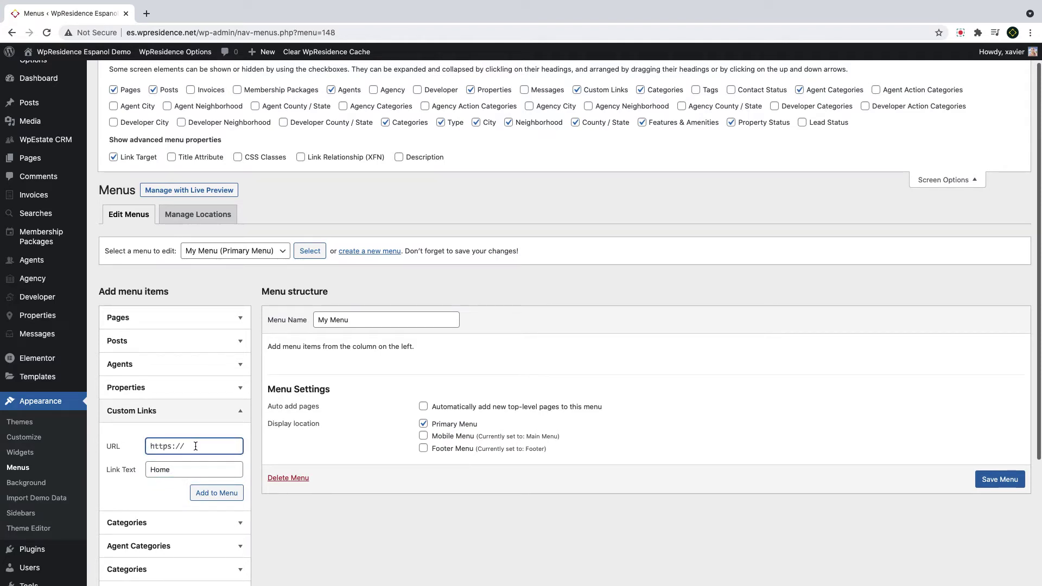
type("http://es.wpresidence.net/")
left_click_drag(195, 446, 119, 444)
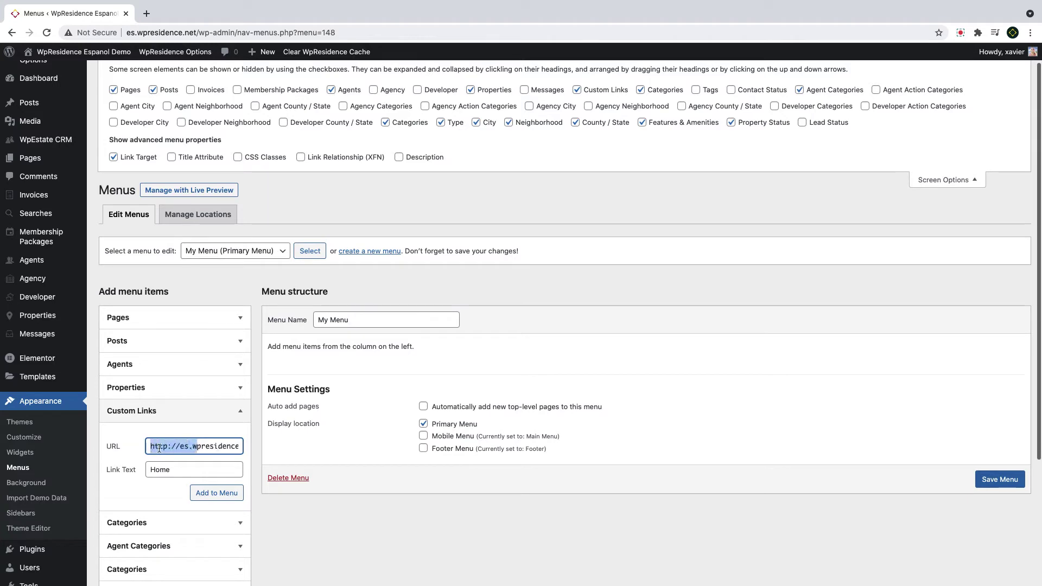
left_click(221, 500)
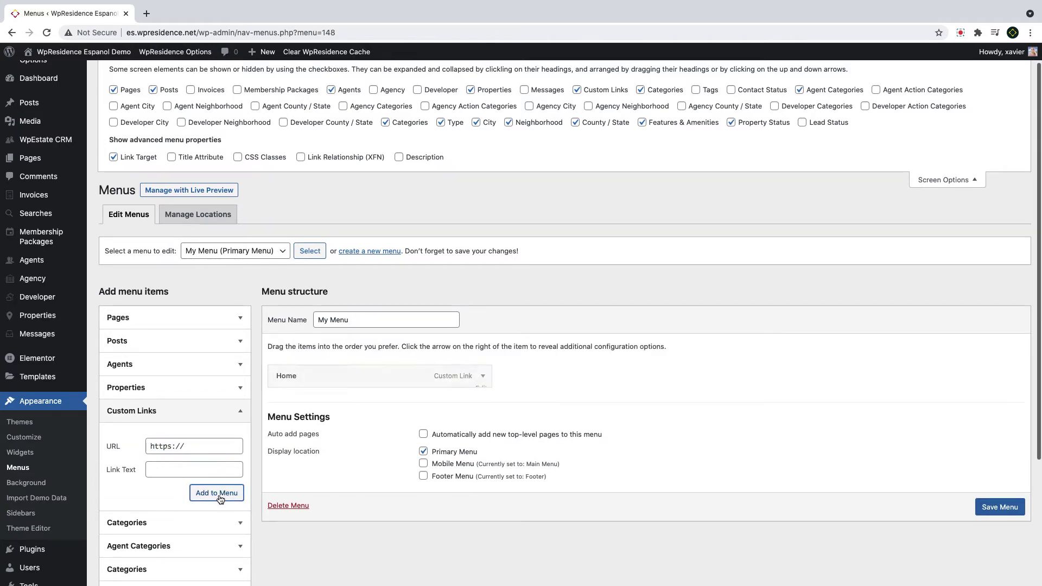
- Search pages for 'propert' and add Properties List – All Properties to the menu
left_click(187, 325)
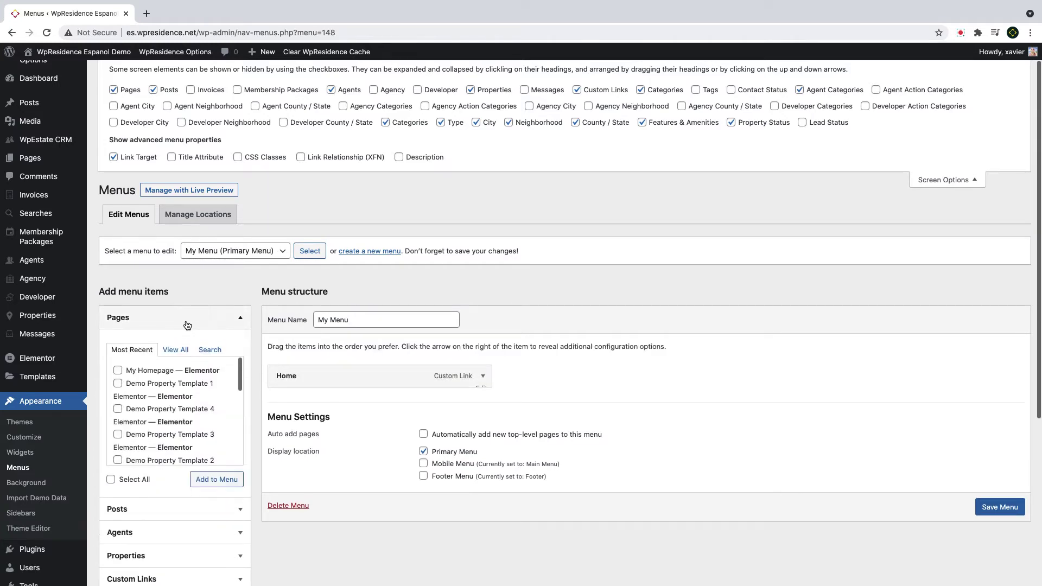
left_click(212, 350)
left_click(163, 371)
type("properties")
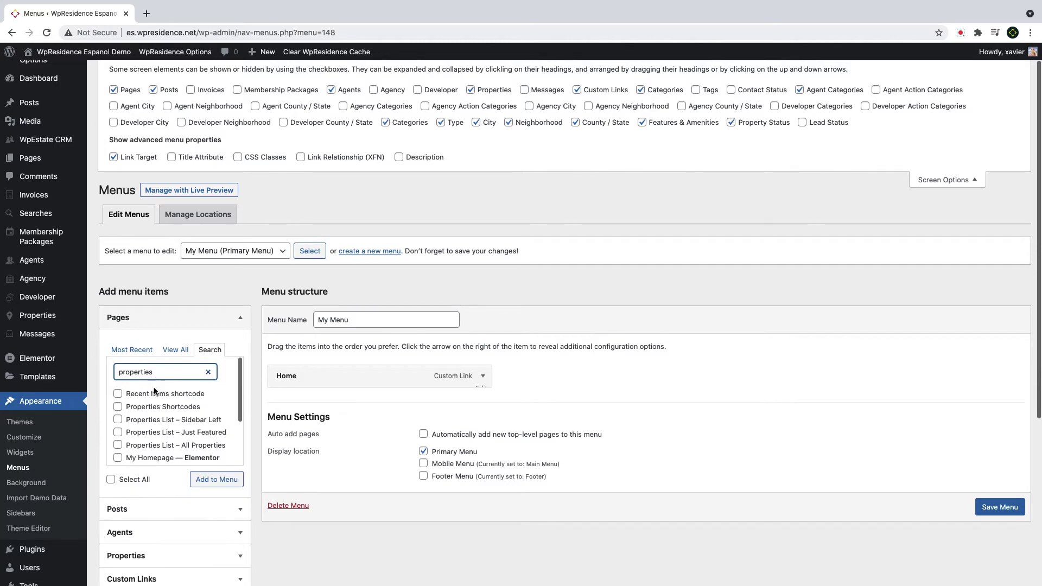
scroll(144, 415, "down", 2)
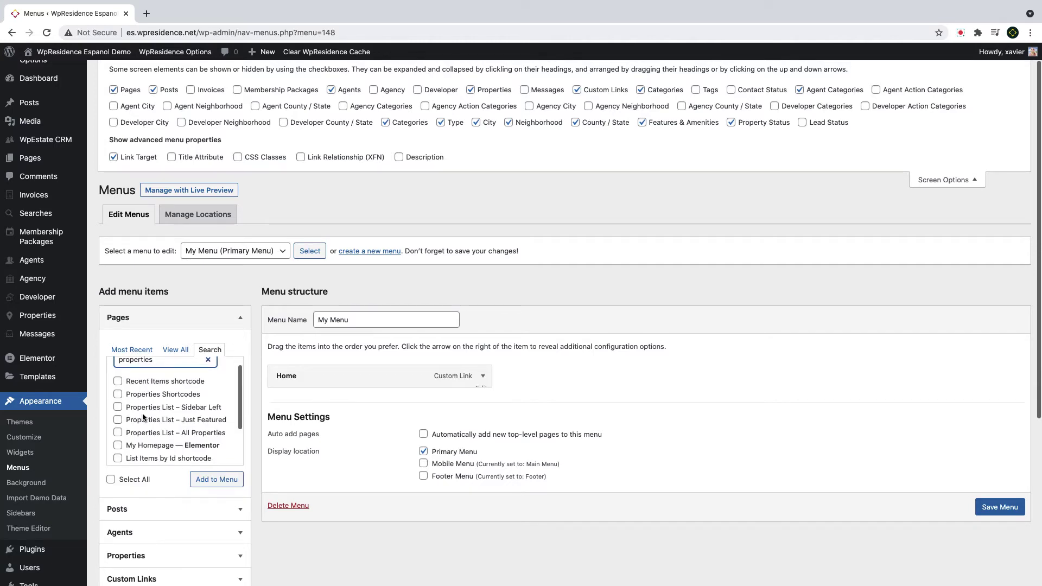
scroll(142, 401, "down", 1)
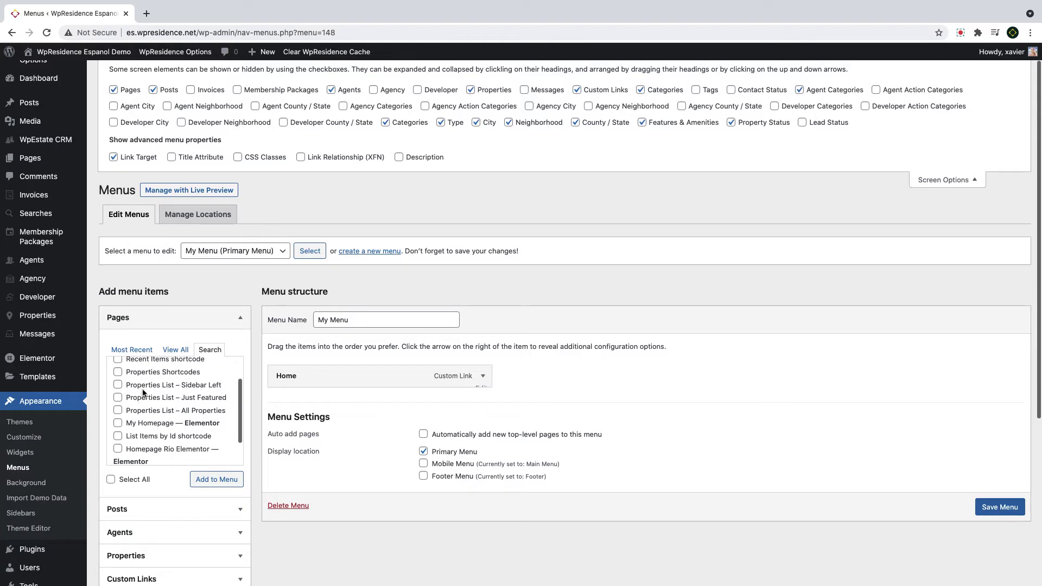
left_click(144, 412)
left_click(217, 479)
- Shorten the new item's label to 'Properties' and save the menu
left_click(483, 403)
left_click_drag(311, 440, 445, 445)
key("BackSpace")
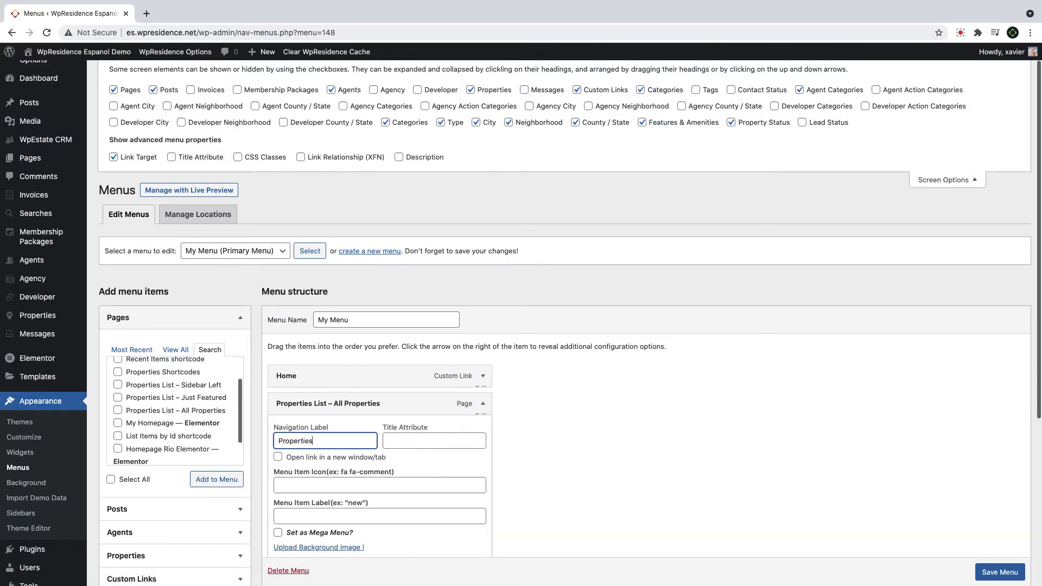
key("Return")
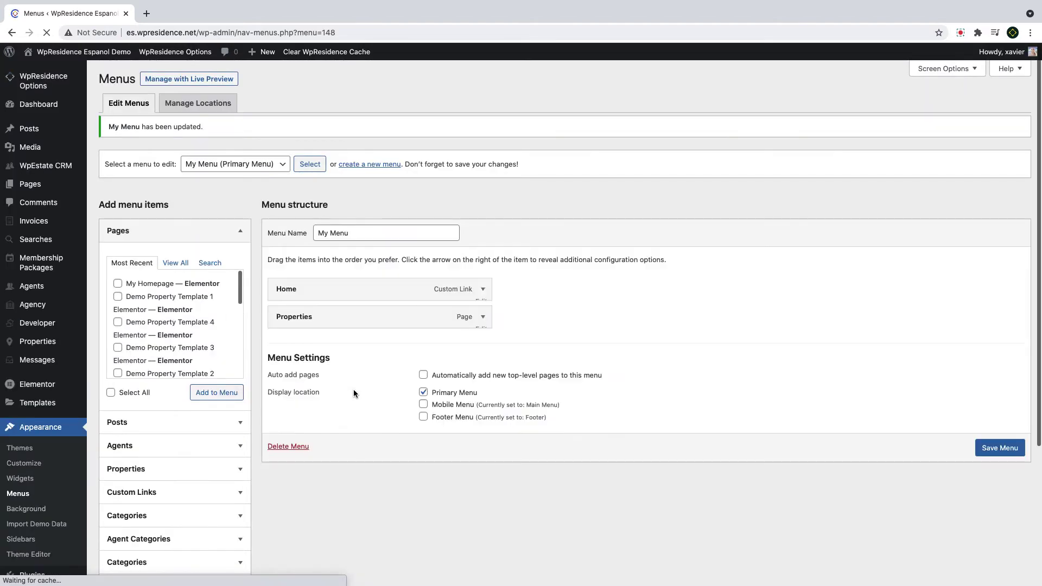
- Add an 'Agents' custom link with the URL '#'
left_click(162, 500)
left_click(183, 390)
type("Agents")
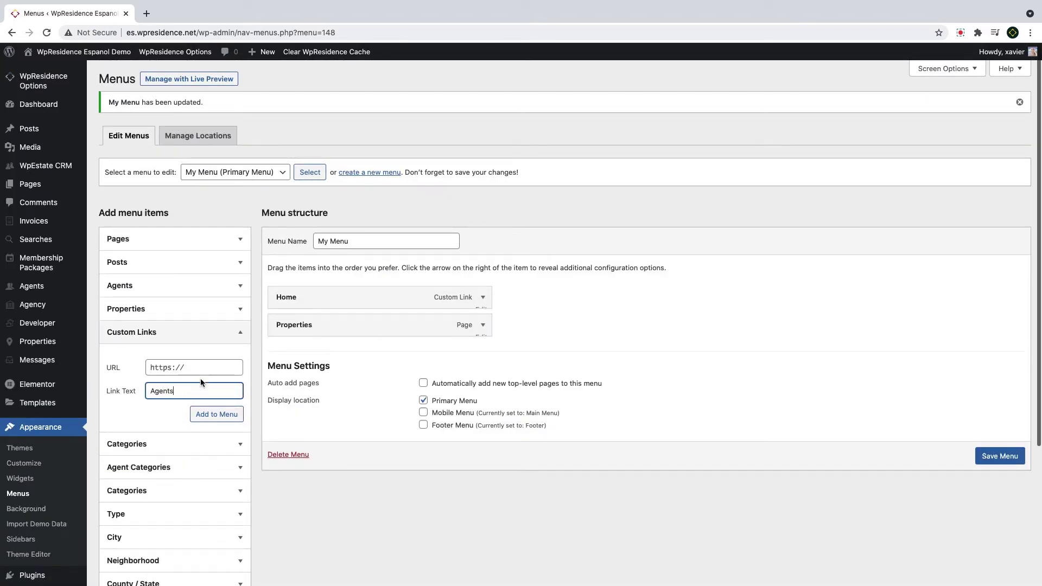
left_click(199, 367)
type("#")
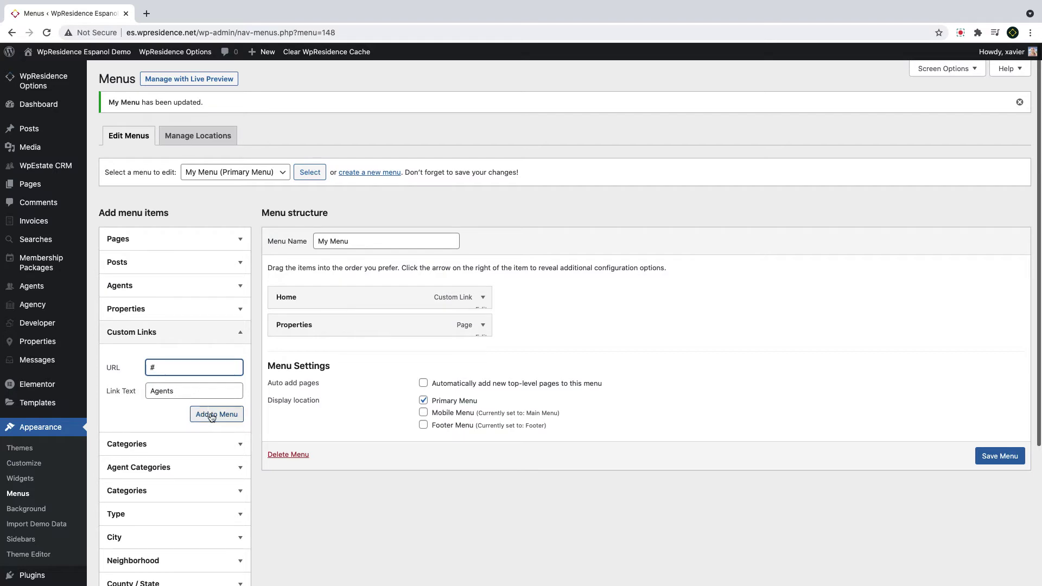
left_click(212, 416)
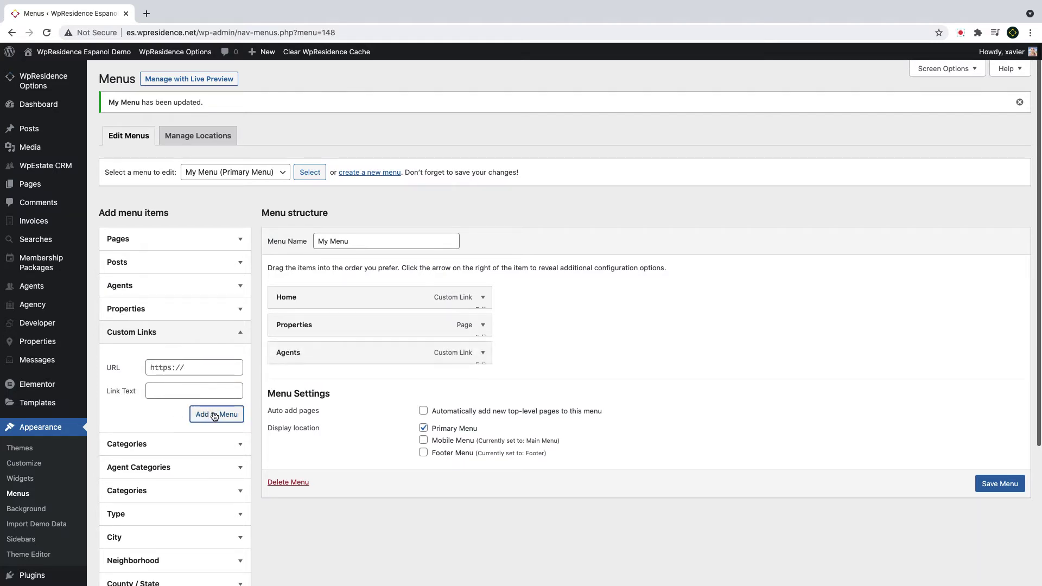
- Search pages for 'blog', add Blog List – No Sidebar, and save My Menu
left_click(153, 332)
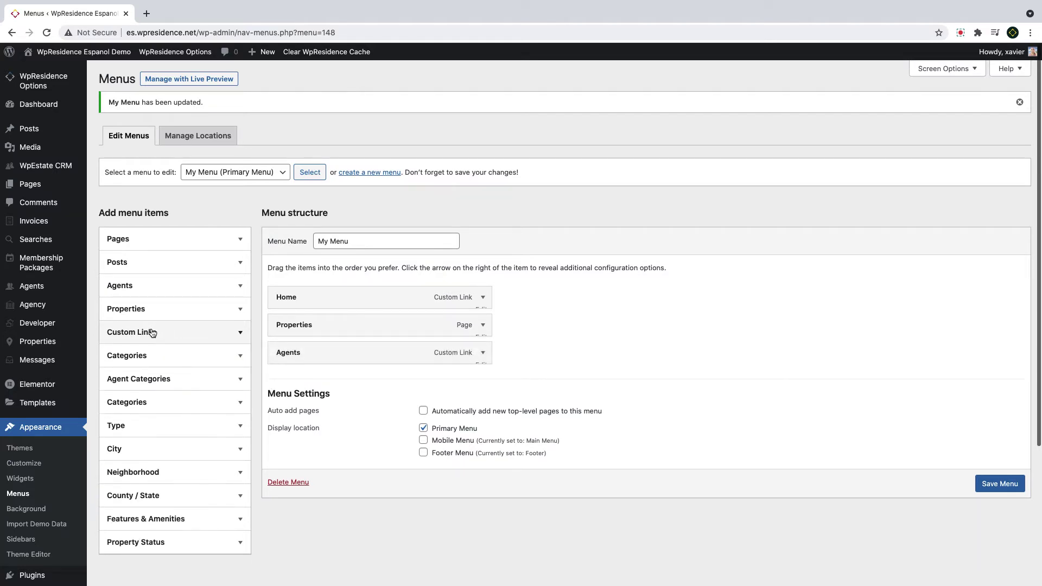
left_click(151, 244)
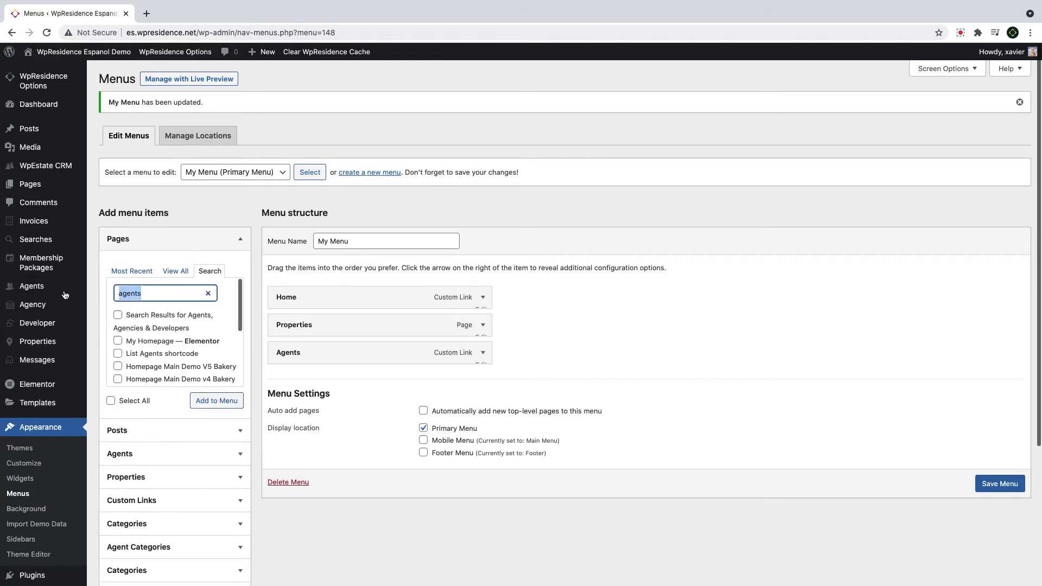
mouse_move(58, 294)
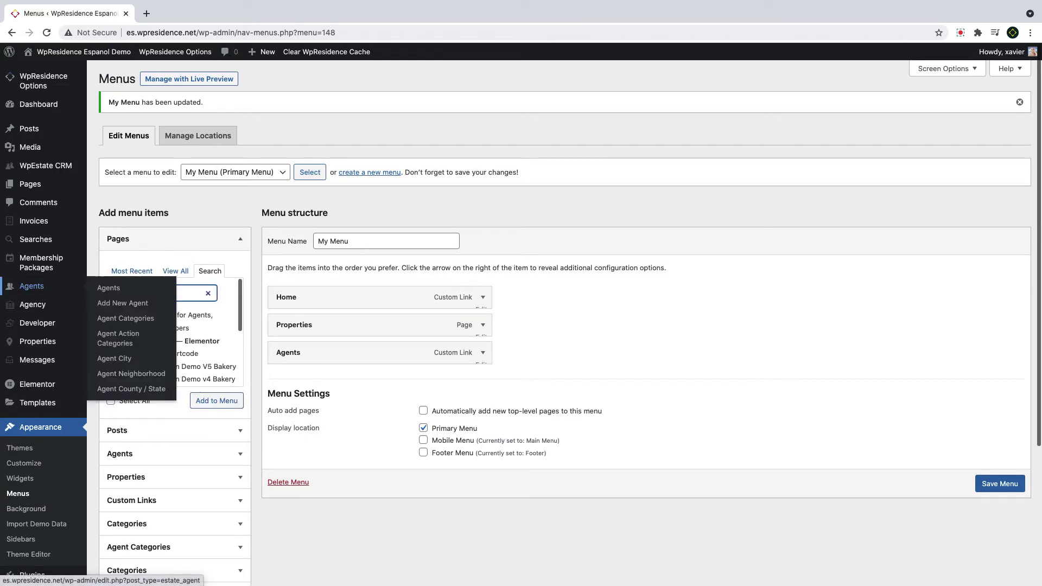
type("blg")
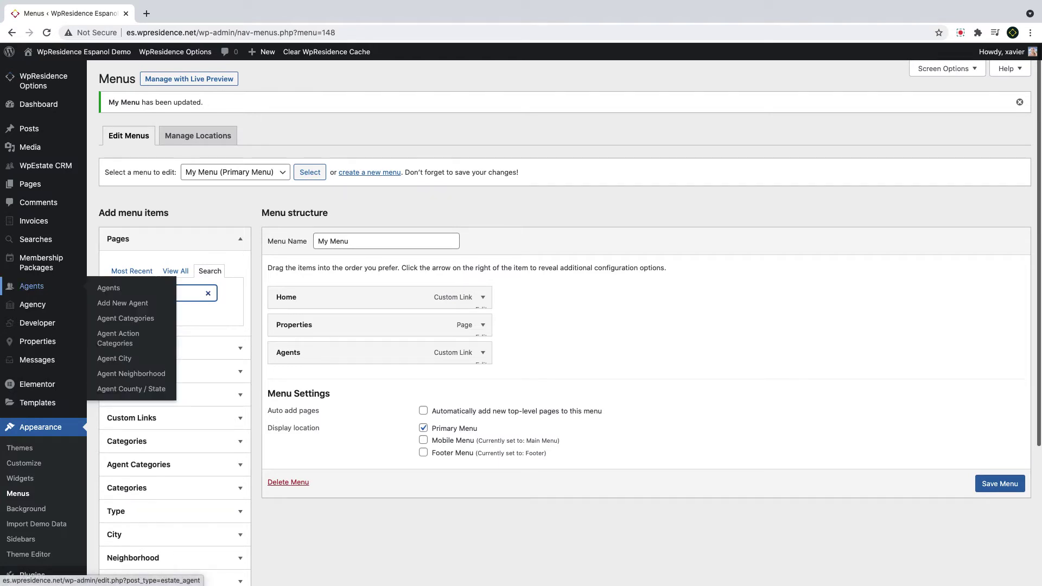
left_click(192, 293)
key("BackSpace")
type("og")
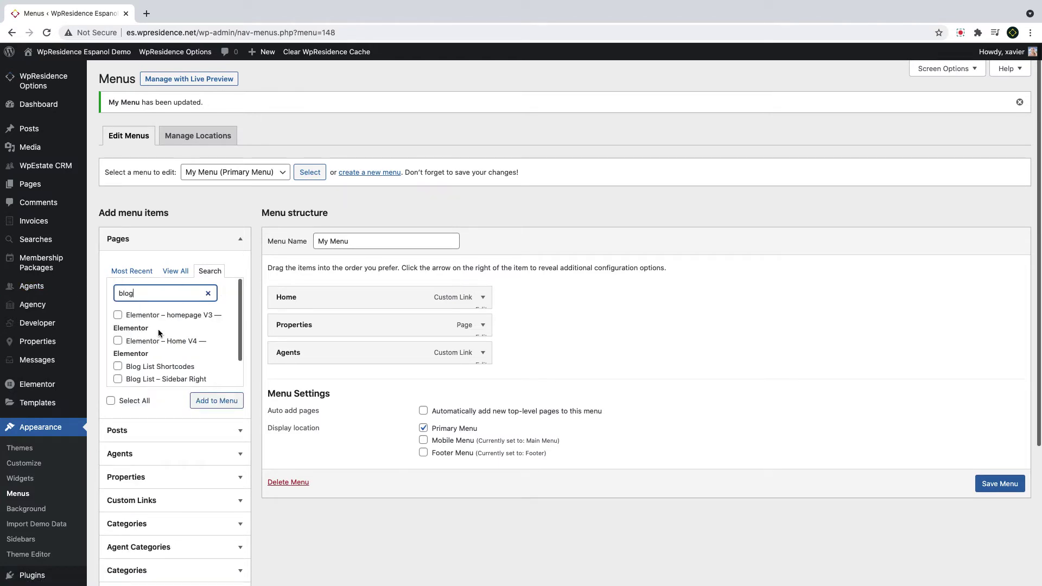
scroll(159, 329, "down", 2)
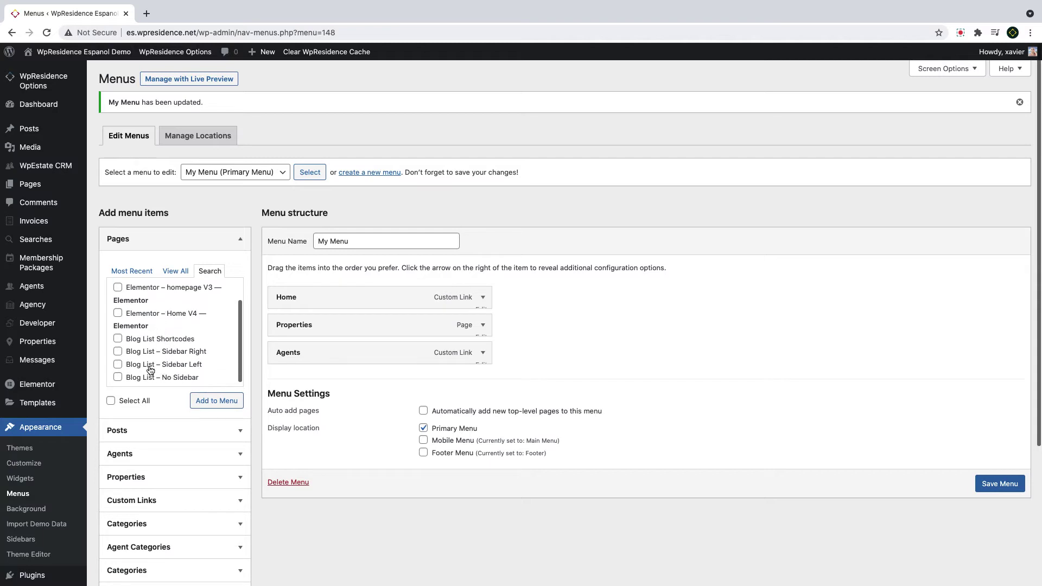
left_click(148, 378)
left_click(199, 405)
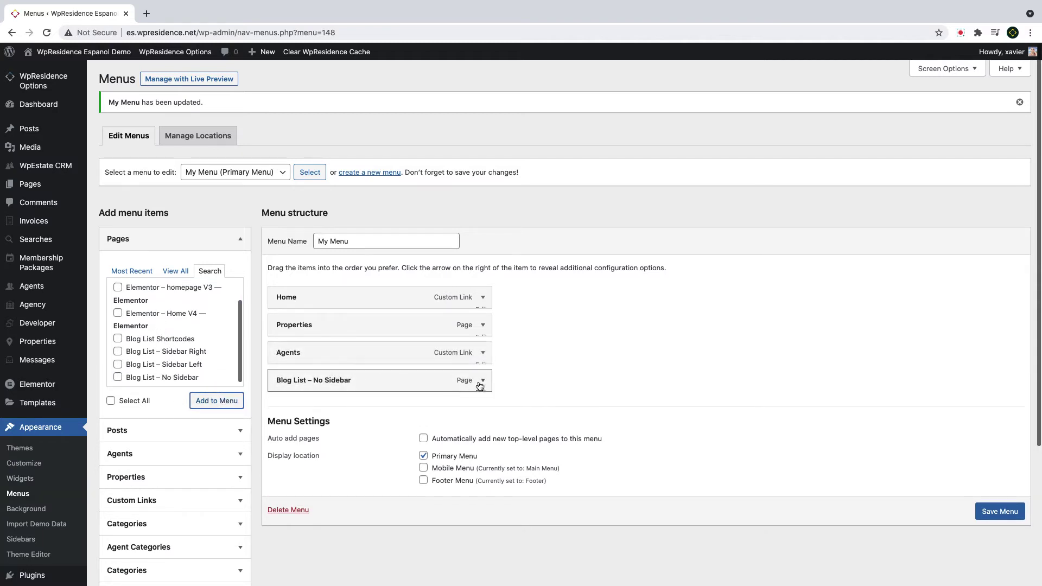
left_click(482, 381)
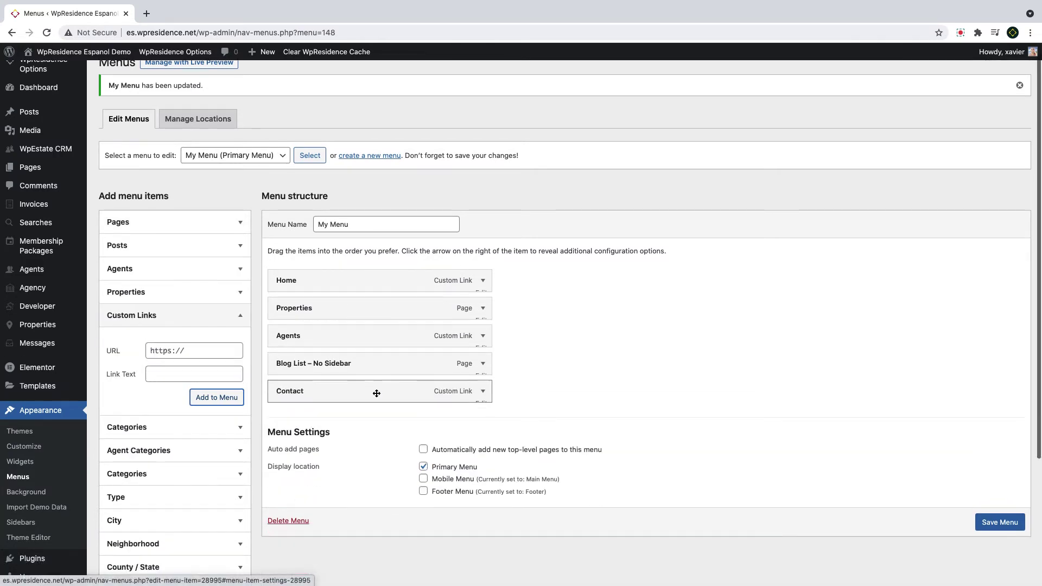
left_click(984, 524)
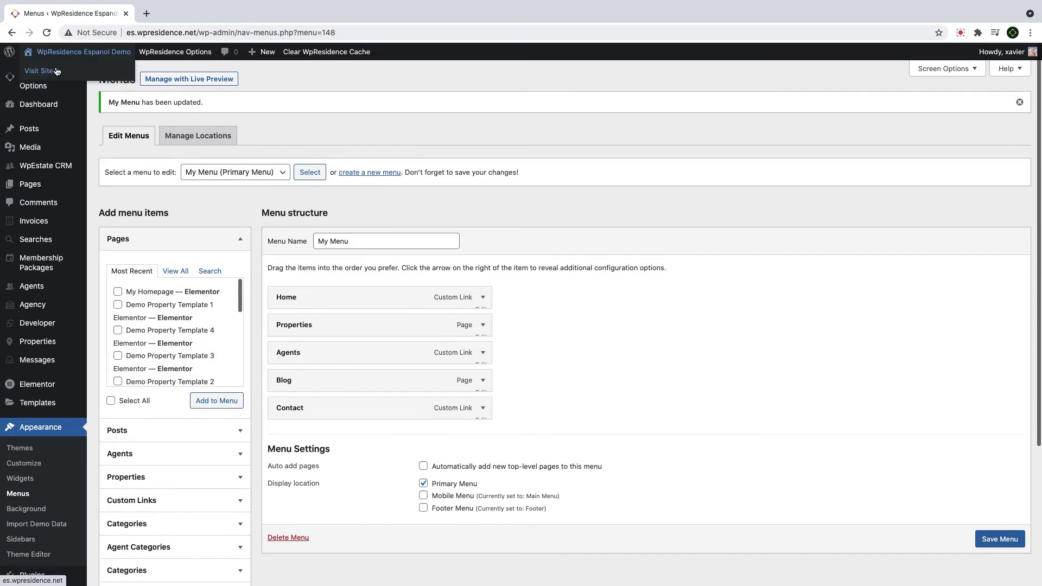
left_click(54, 71)
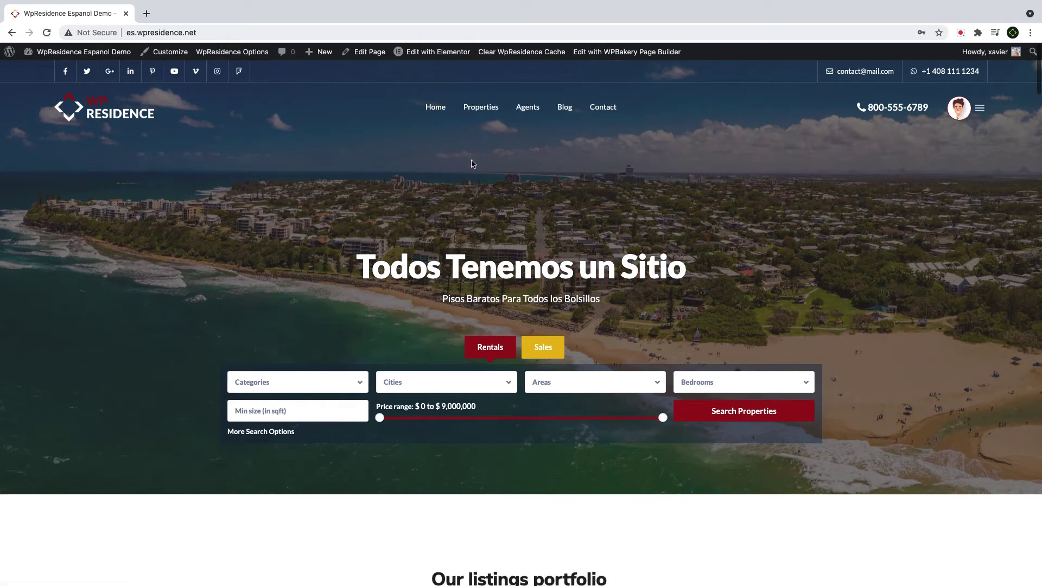
left_click(11, 33)
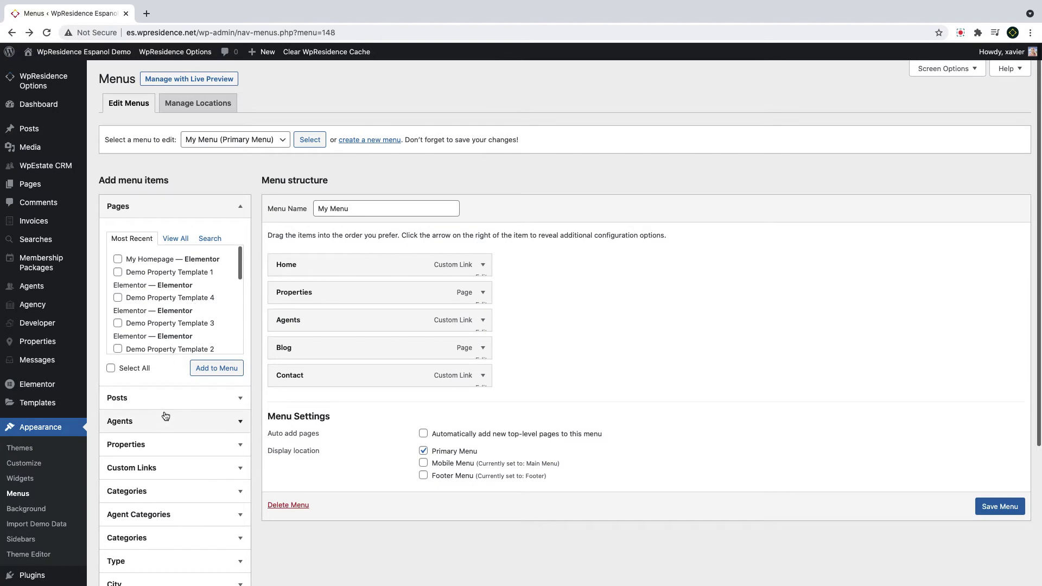
scroll(166, 416, "down", 4)
left_click(170, 353)
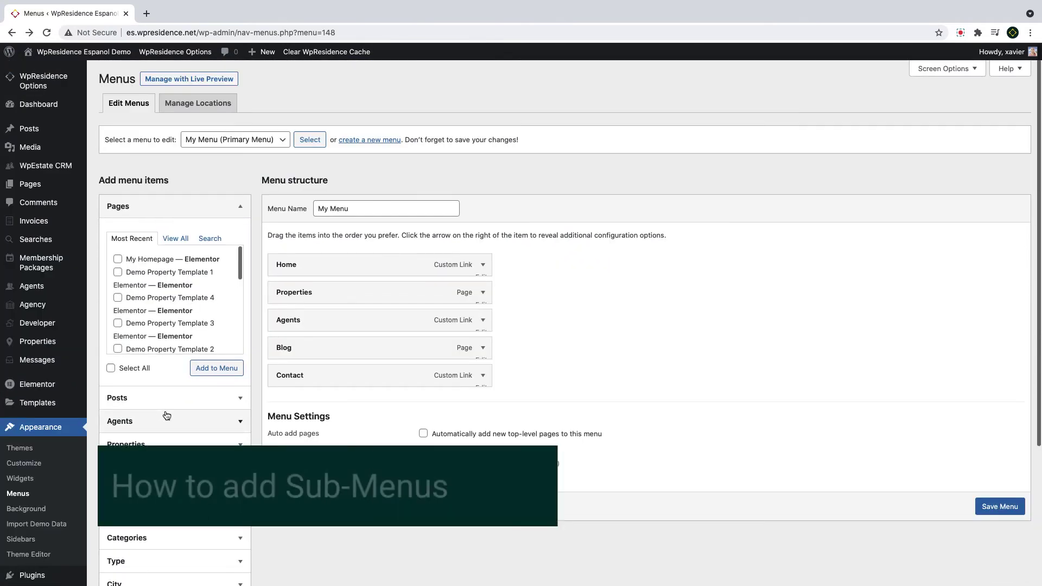
scroll(171, 410, "down", 2)
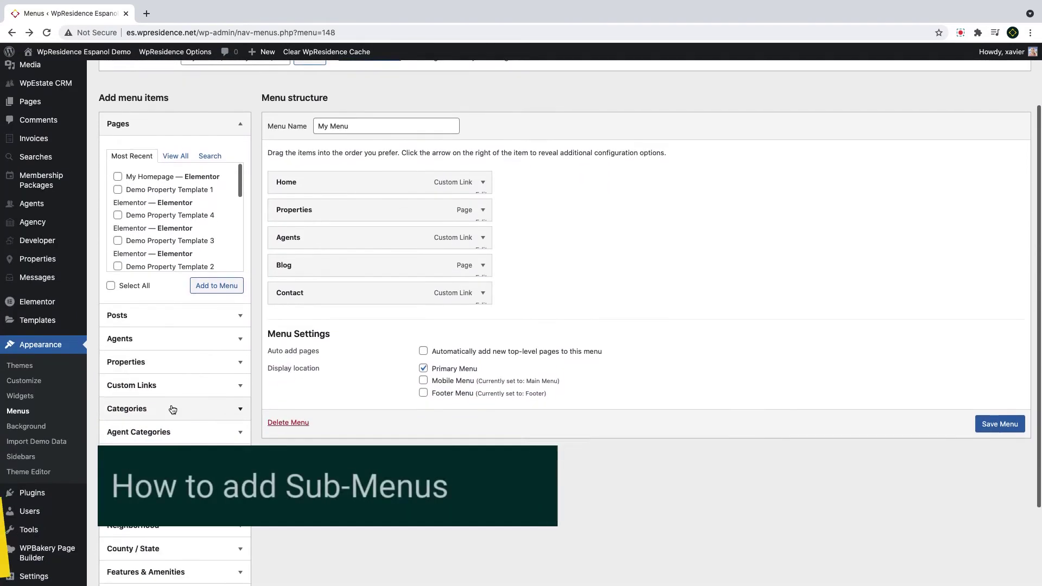
- Add the Apartamentos, Condos and Houses categories to My Menu
scroll(173, 409, "down", 2)
left_click(170, 353)
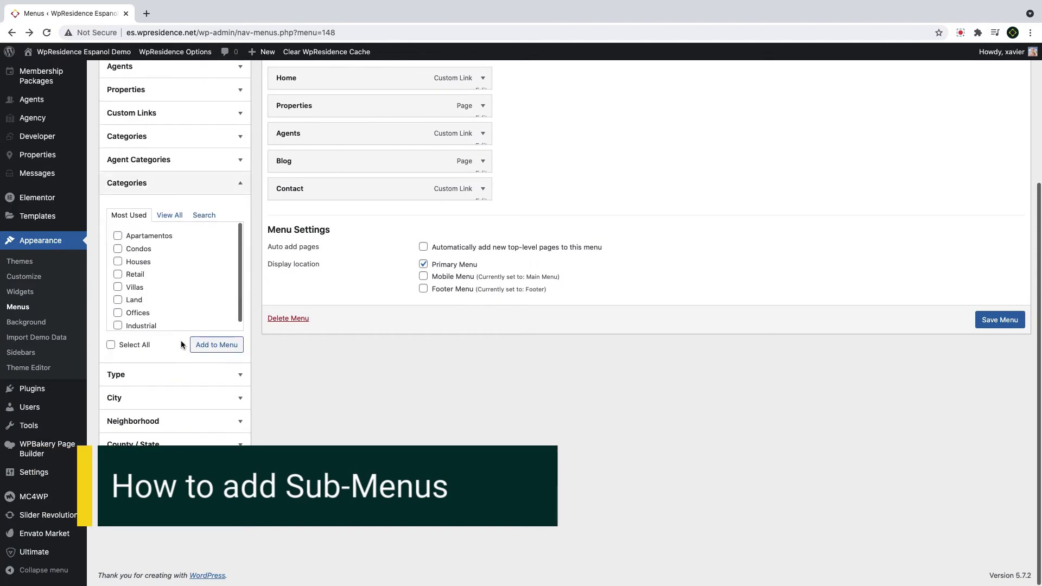
left_click(145, 237)
left_click(138, 262)
left_click(136, 275)
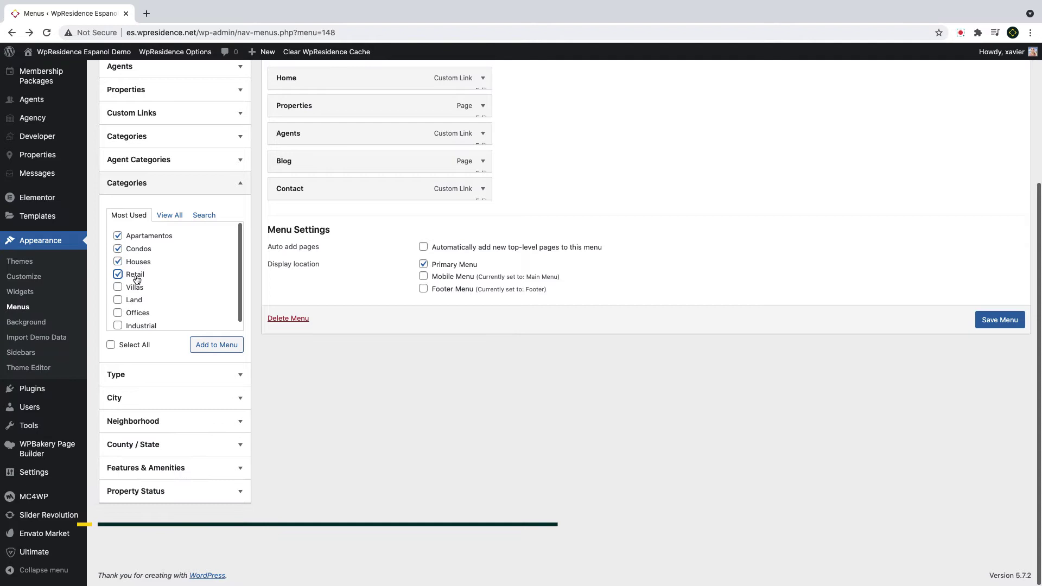
left_click(214, 351)
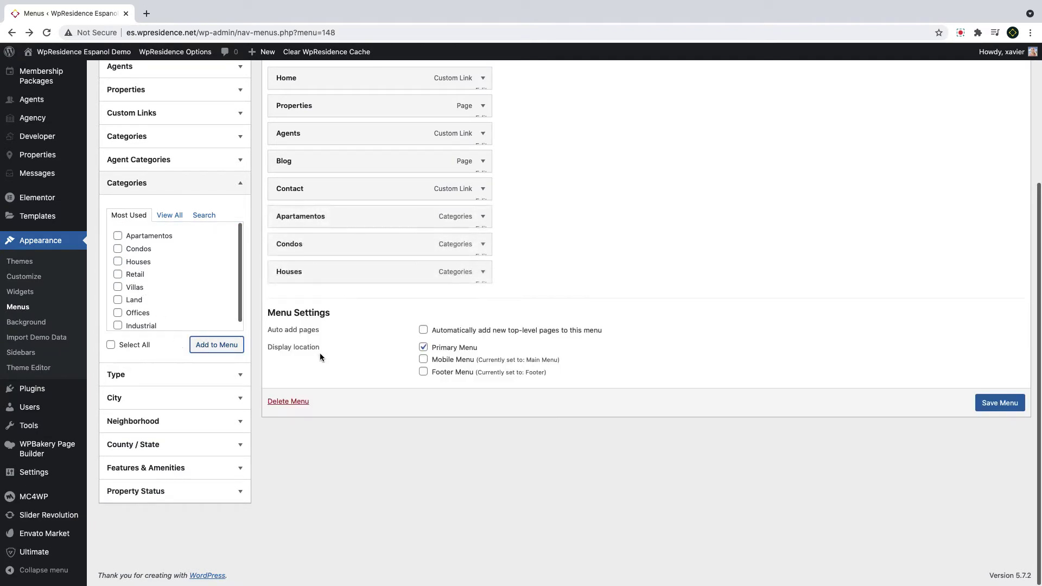
- Drag Apartamentos, Condos and Houses indented under Properties and save the menu
scroll(320, 352, "up", 3)
left_click_drag(332, 321, 392, 239)
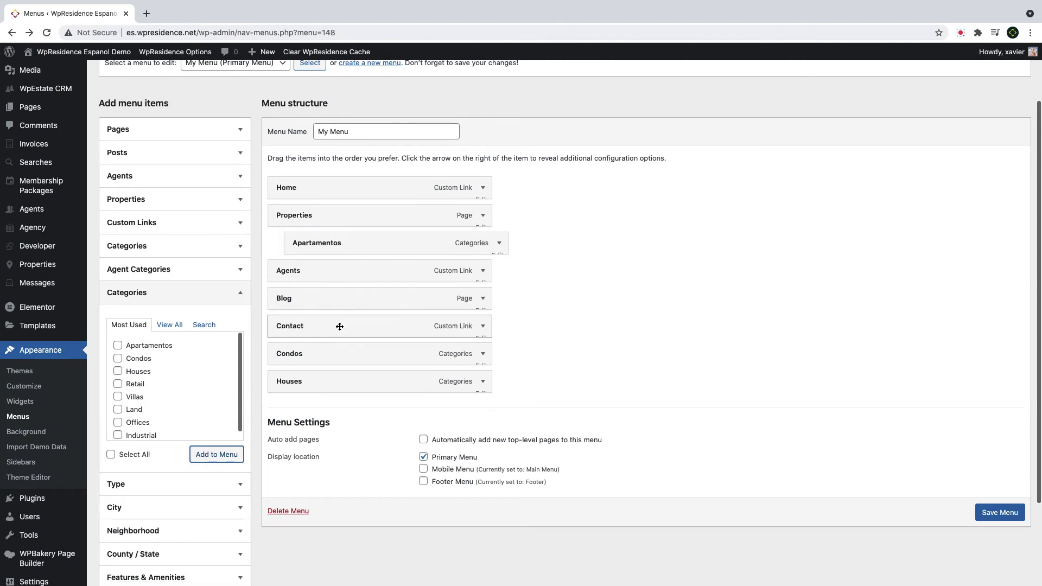
left_click_drag(342, 345, 362, 270)
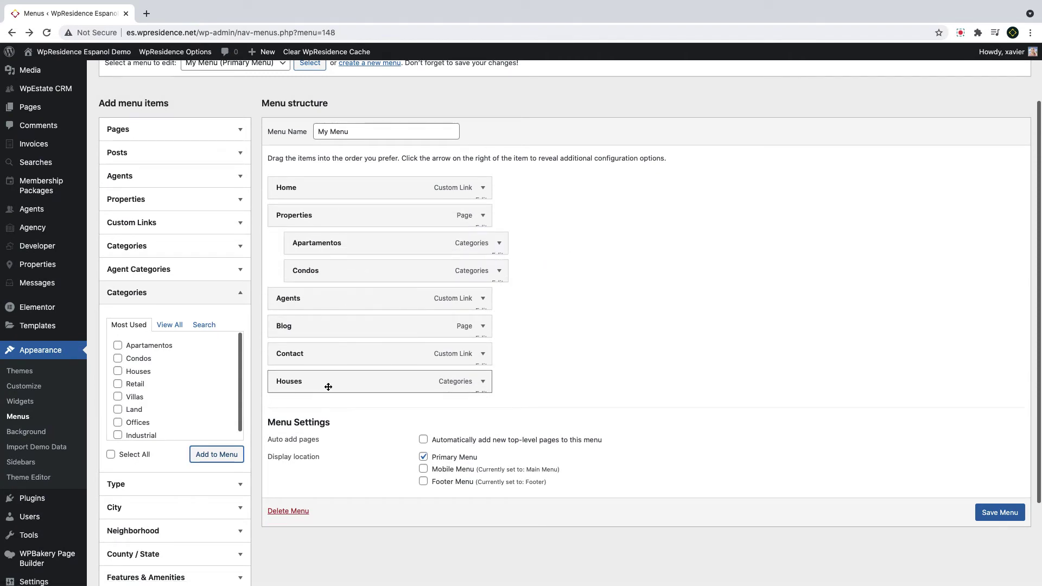
left_click_drag(325, 385, 344, 300)
left_click(1000, 512)
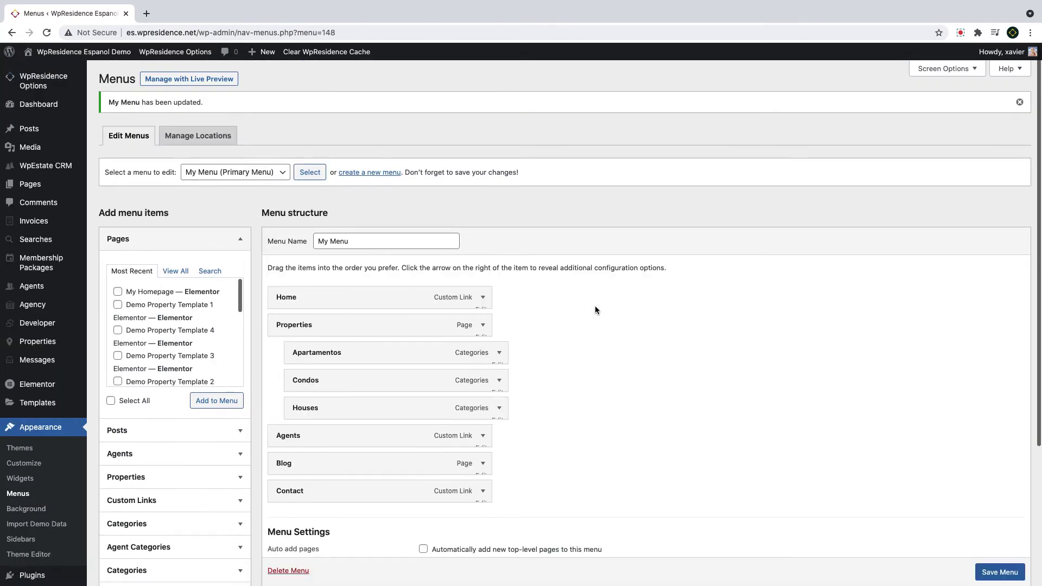
- Check the new Properties sub-menu on the live site, then return to the menu editor
left_click(47, 71)
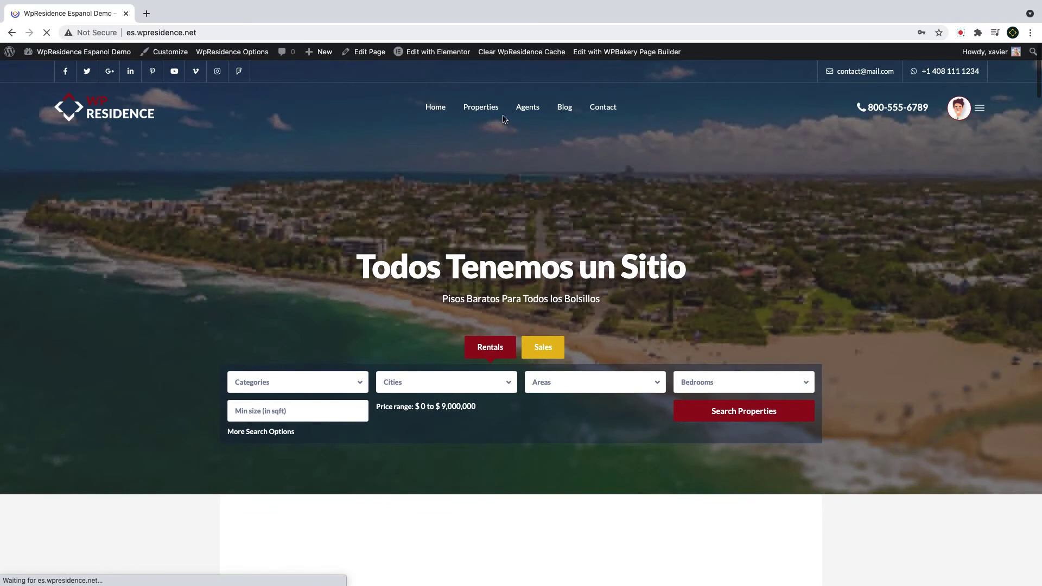
mouse_move(488, 117)
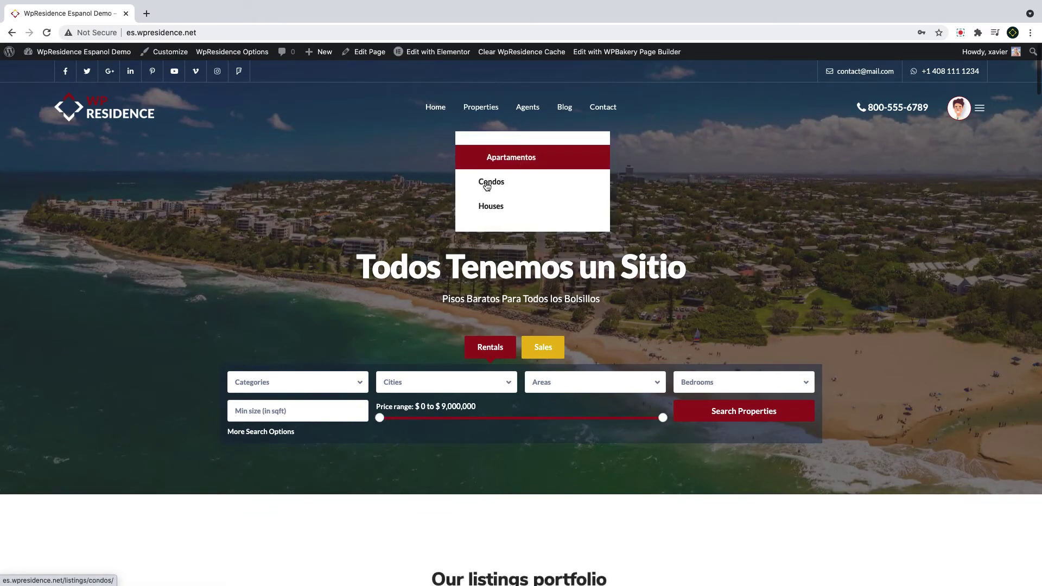
left_click(11, 33)
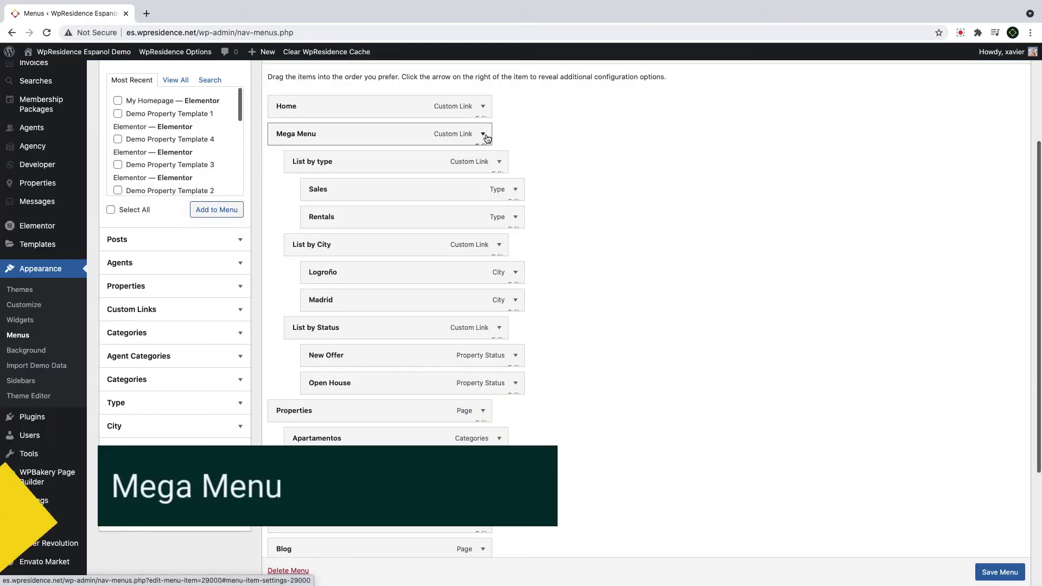
- Expand the Mega Menu item, enable 'Set as Mega Menu?', and collapse it again
left_click(484, 136)
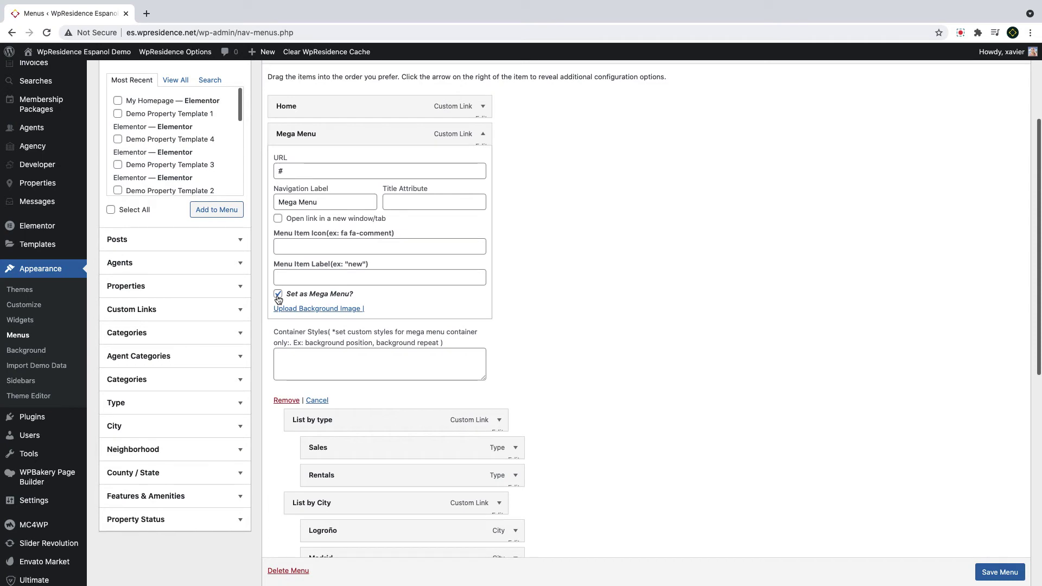
left_click(483, 134)
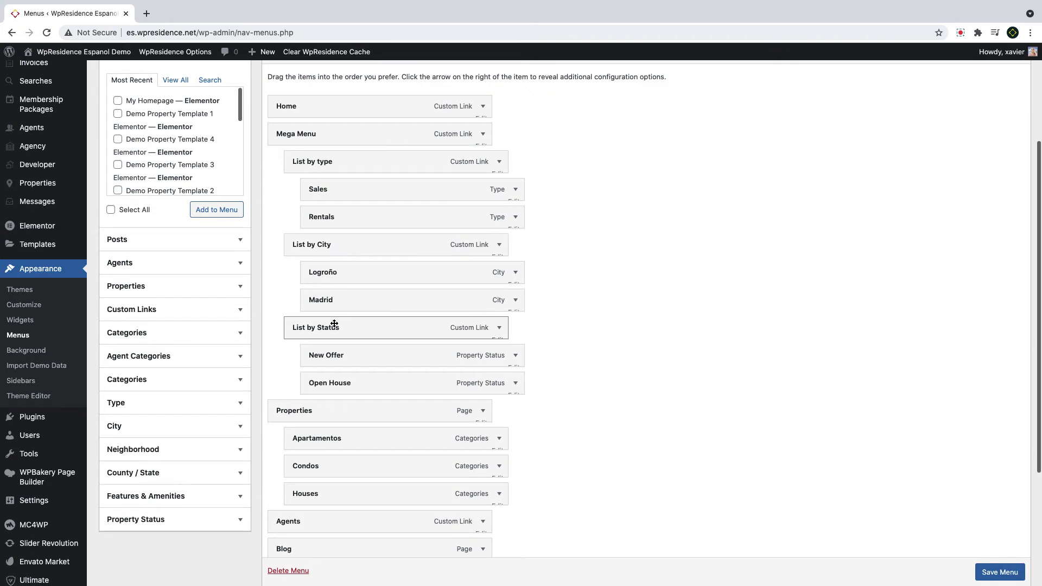
- Add a 'List by Category' custom link and move it up under Mega Menu
left_click(138, 309)
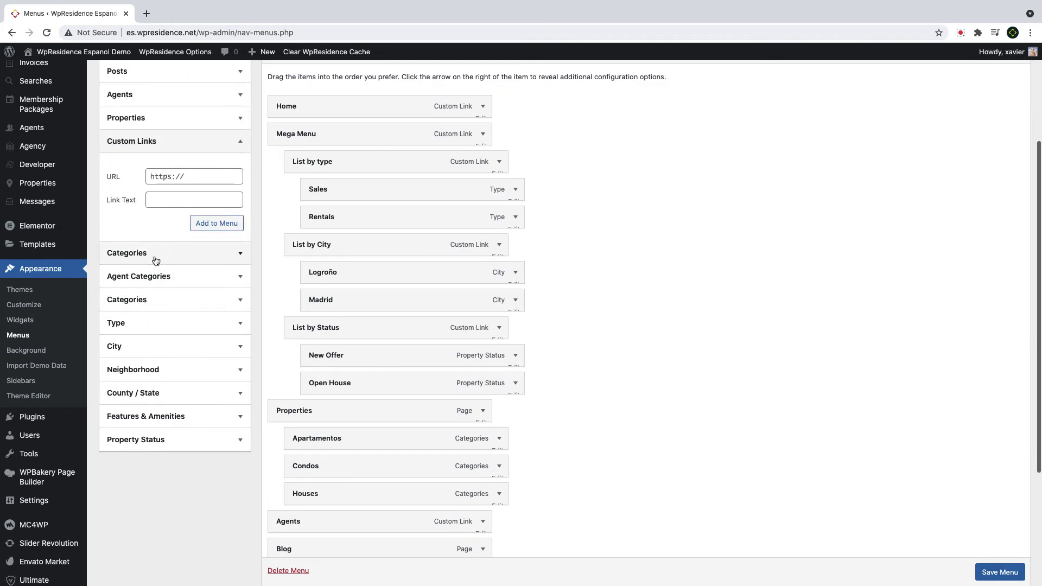
left_click(184, 197)
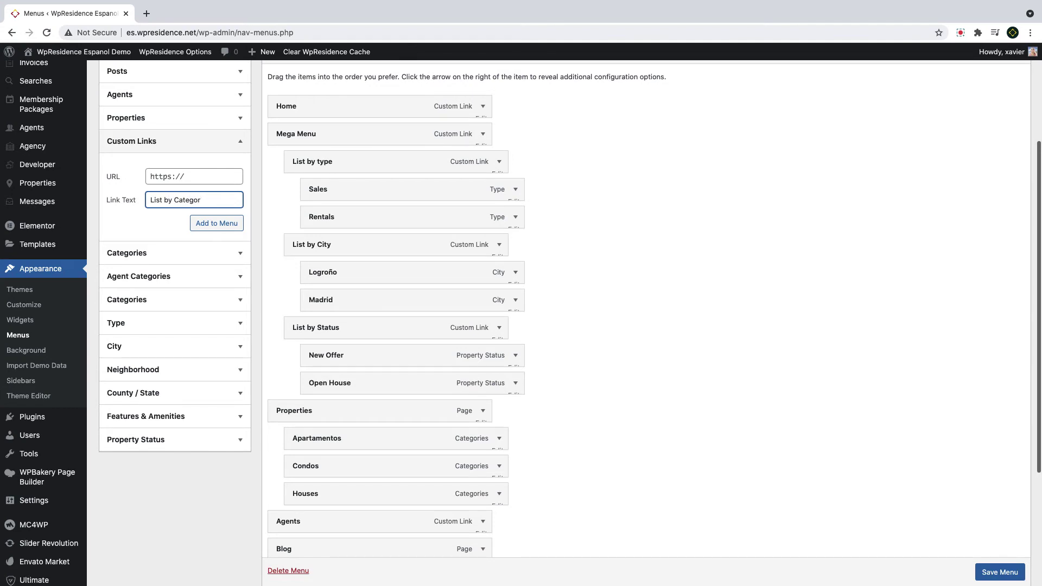
left_click(189, 178)
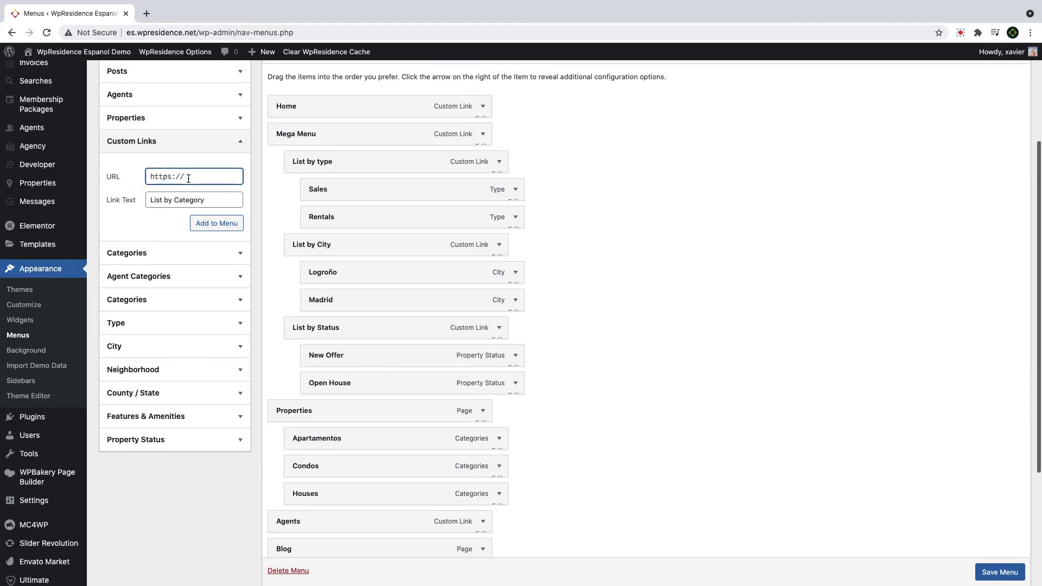
left_click(216, 218)
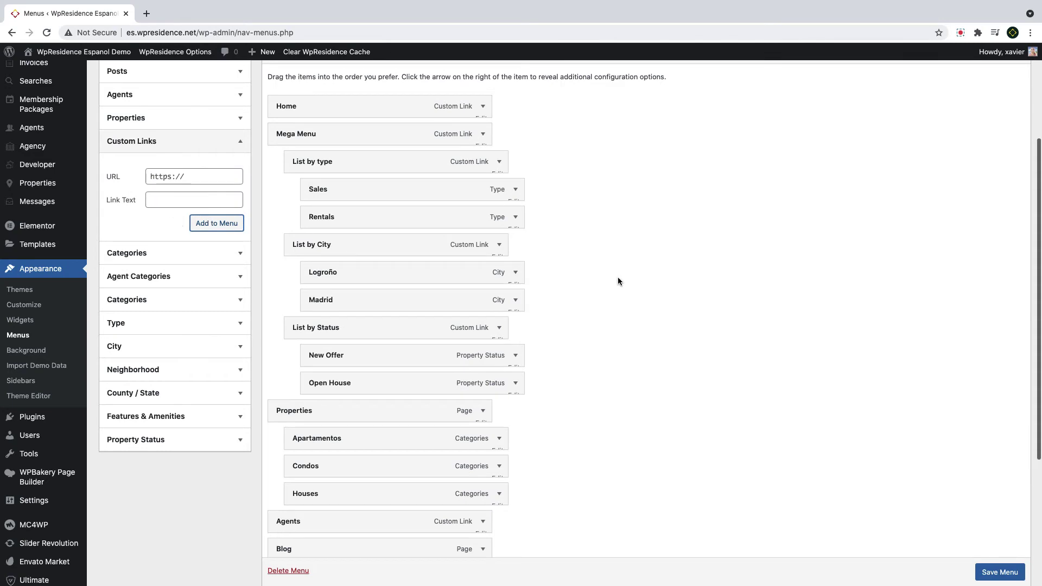
scroll(384, 452, "down", 3)
left_click_drag(350, 418, 370, 258)
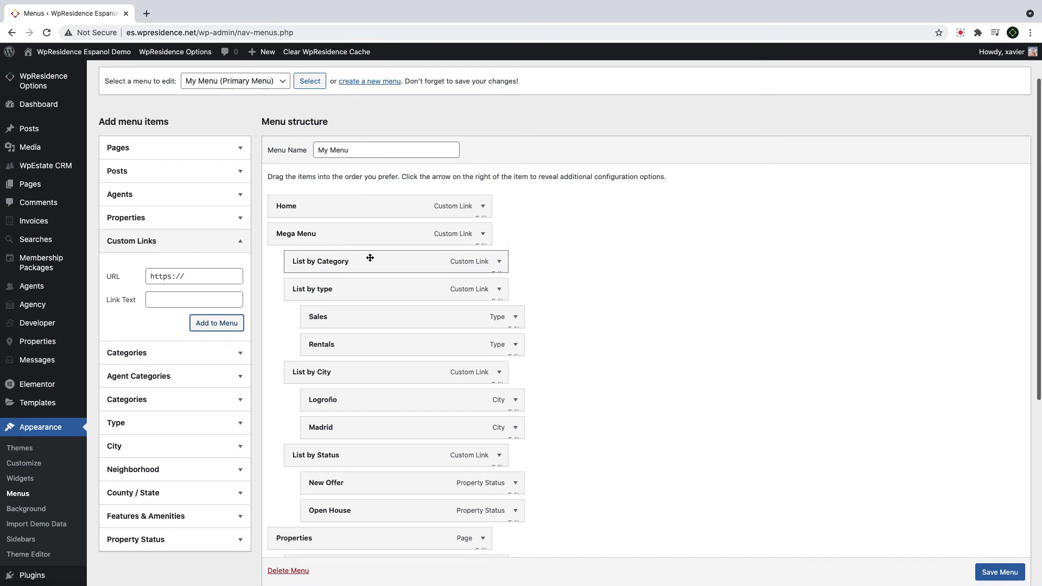
- Add the Condos and Apartamentos categories, nest both under List by Category, and save My Menu
left_click(236, 244)
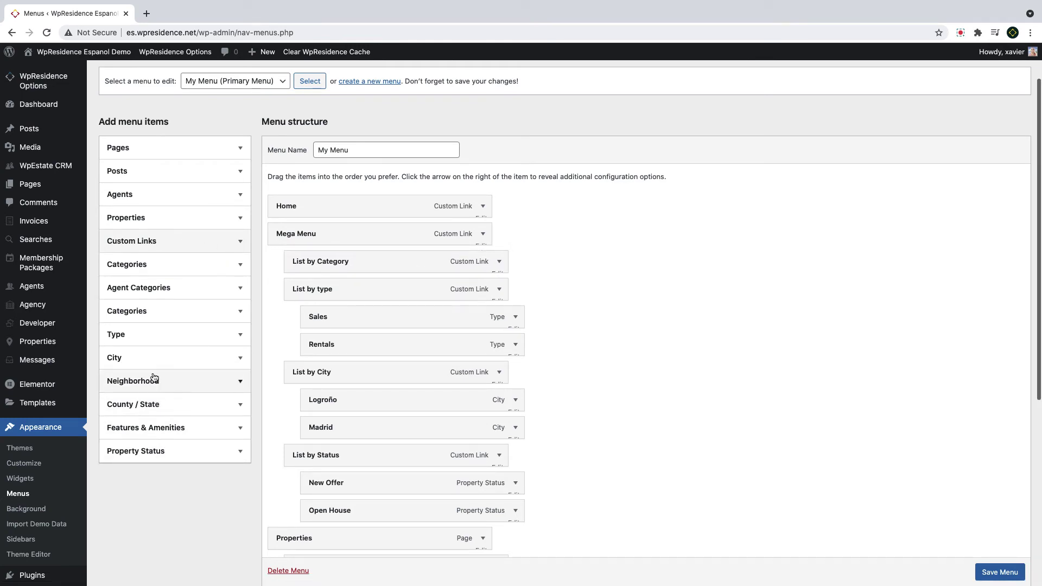
left_click(144, 313)
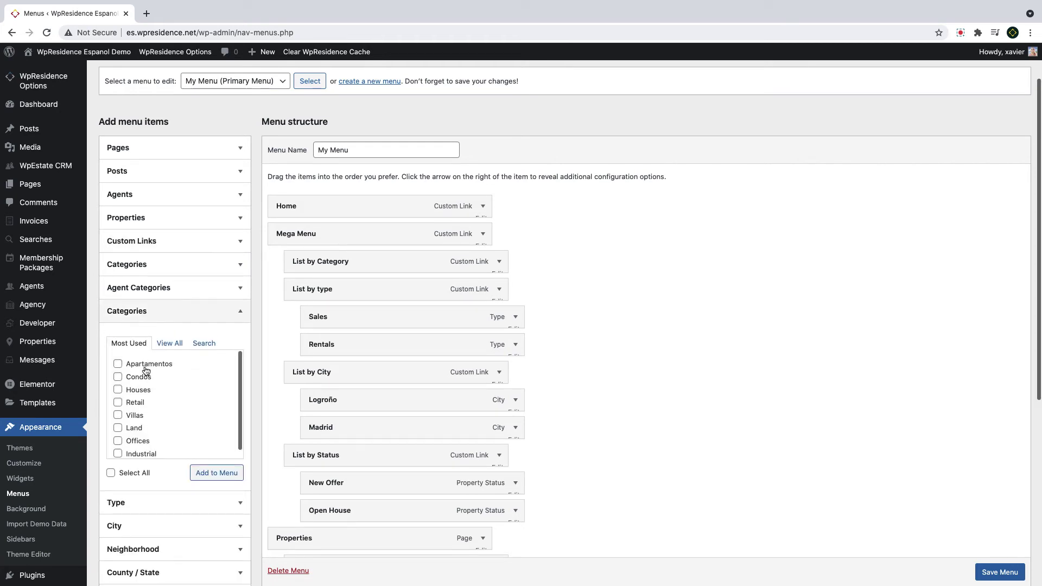
left_click(145, 378)
left_click(216, 473)
scroll(546, 415, "down", 6)
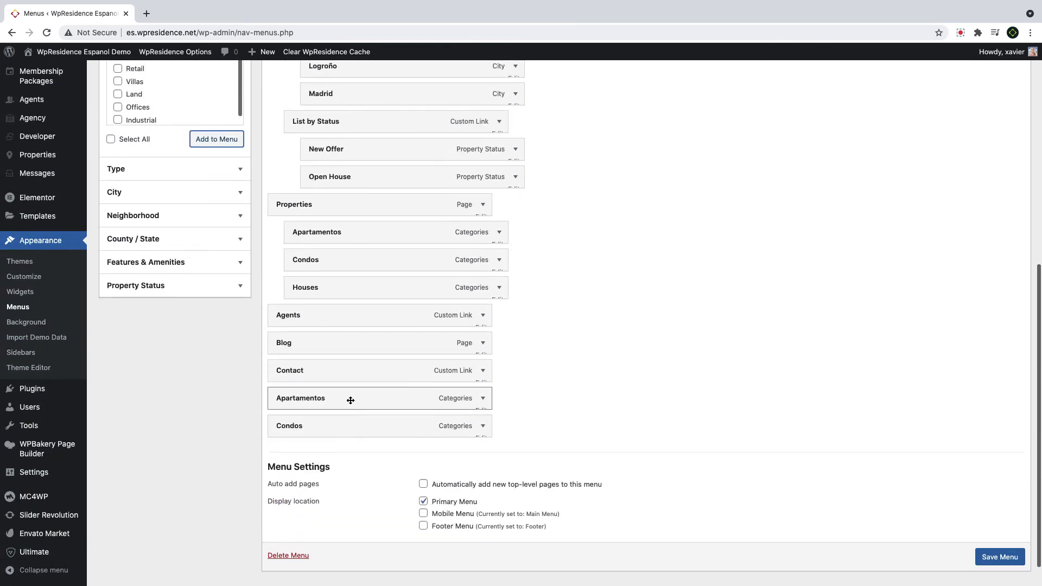
left_click_drag(348, 398, 385, 270)
scroll(386, 270, "down", 7)
left_click_drag(347, 448, 386, 230)
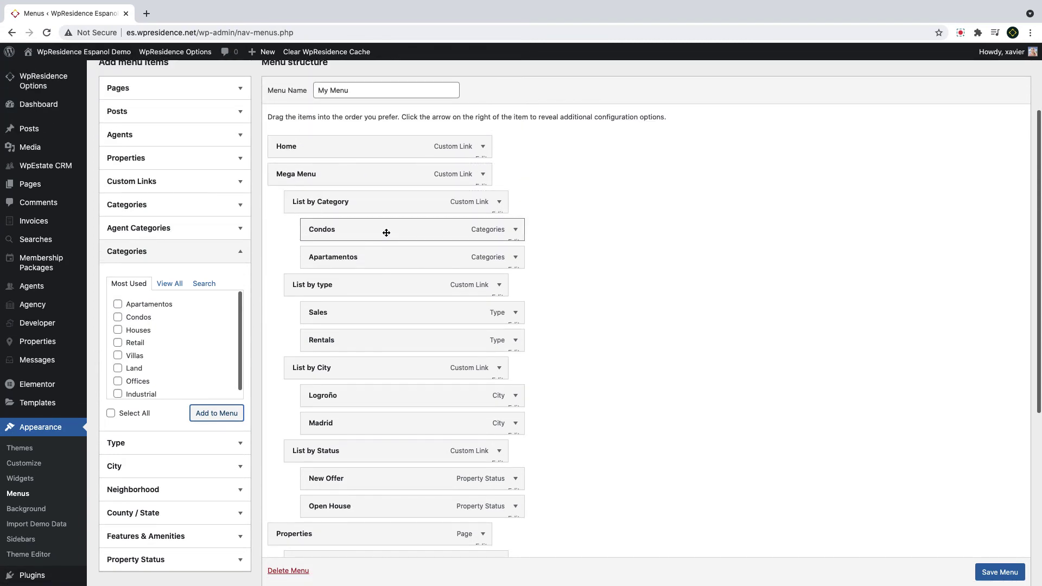
left_click(1000, 572)
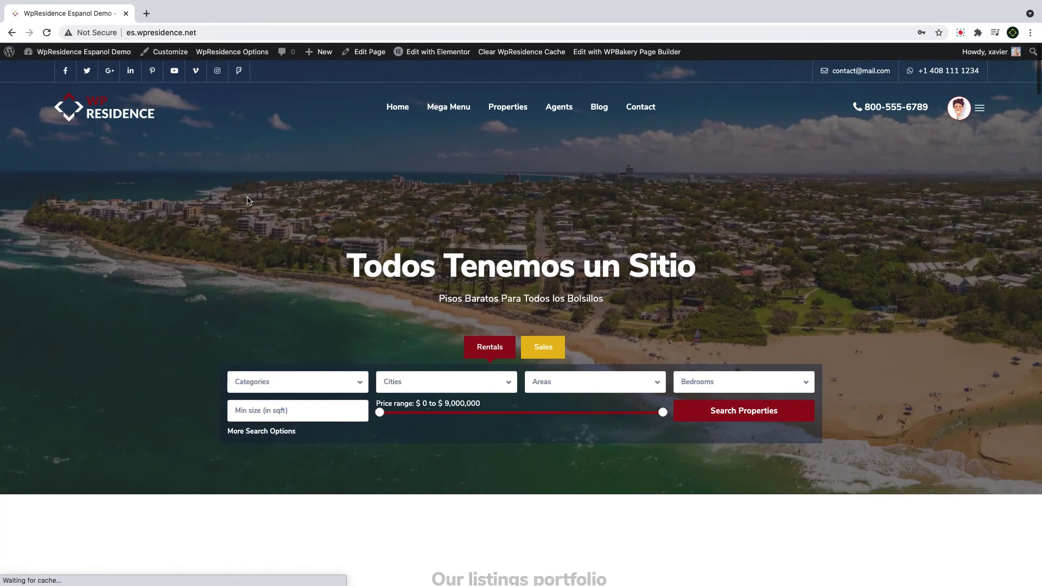
- Show the Mega Menu's four-column dropdown panel in the live homepage header
mouse_move(453, 111)
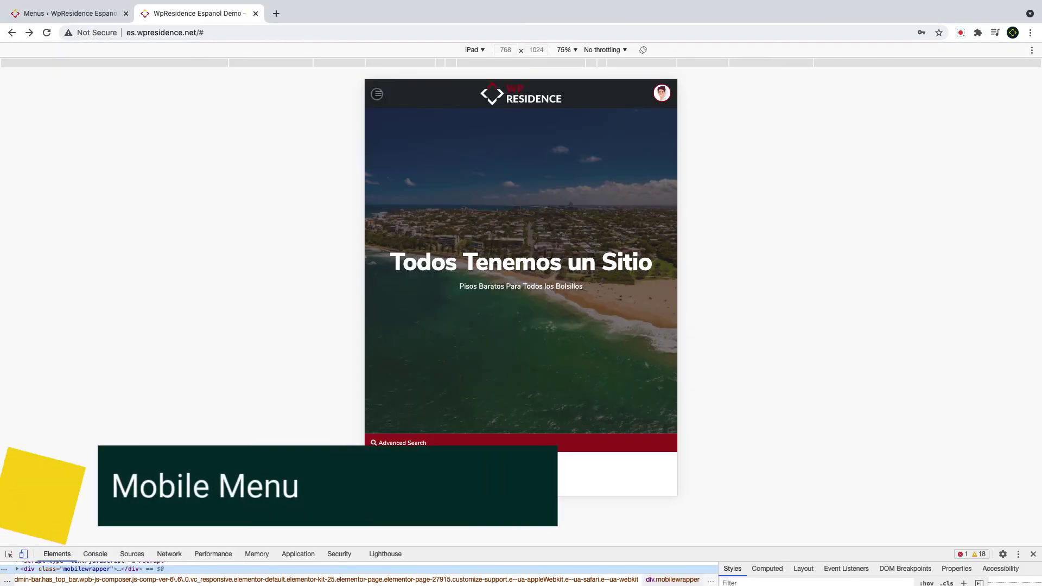
- In the iPad-size mobile menu, expand Mega Menu and its List by Category, type, City and Status sub-lists
left_click(377, 94)
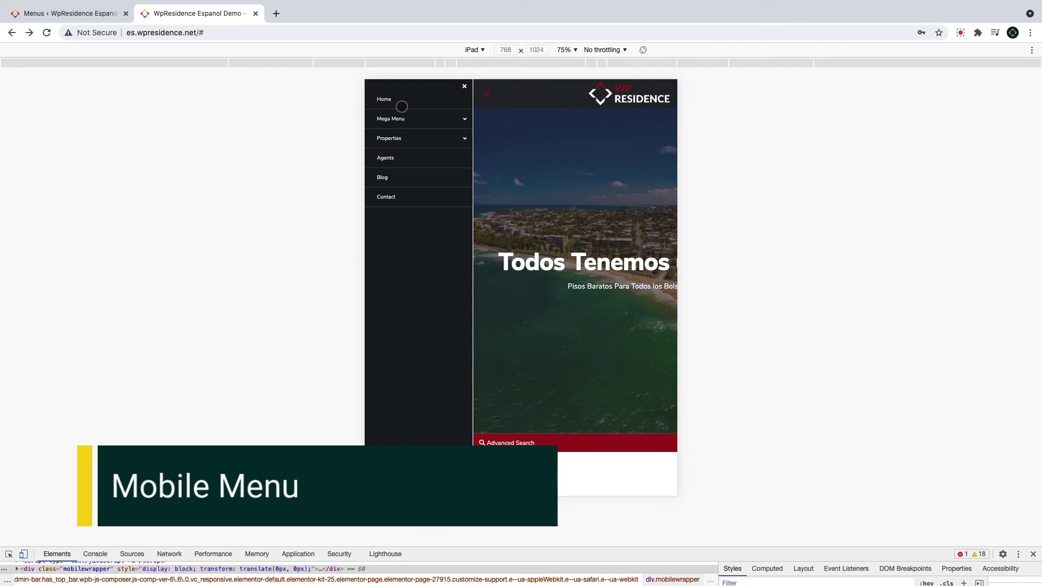
left_click(389, 120)
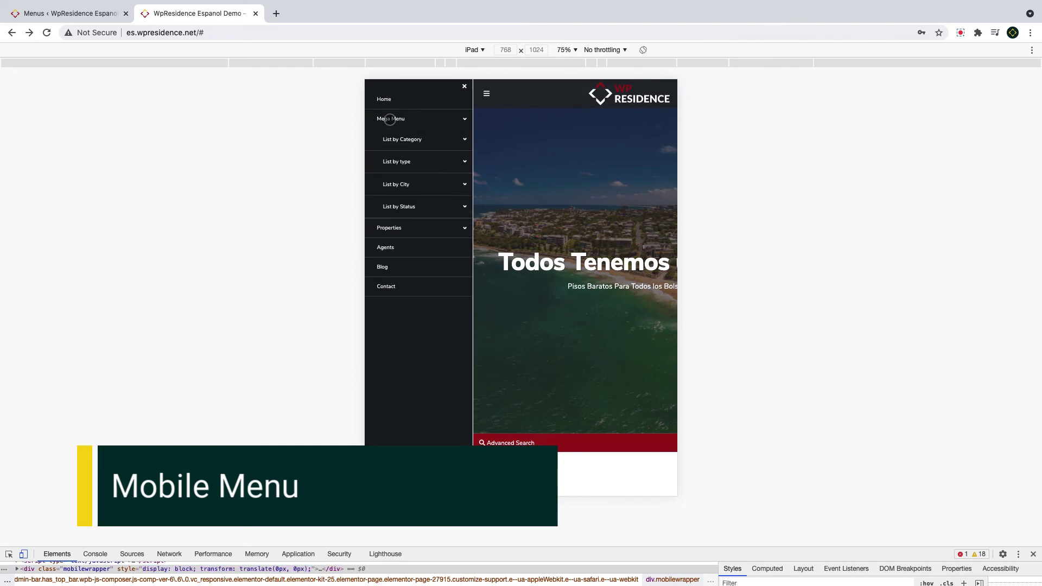
left_click(406, 140)
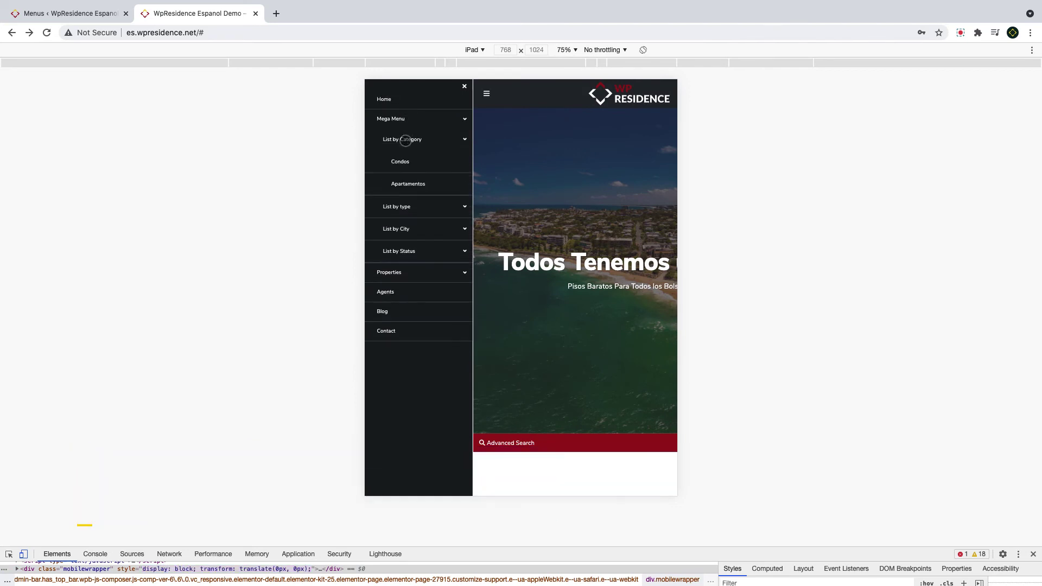
left_click(401, 208)
left_click(396, 276)
left_click(414, 343)
scroll(413, 343, "down", 3)
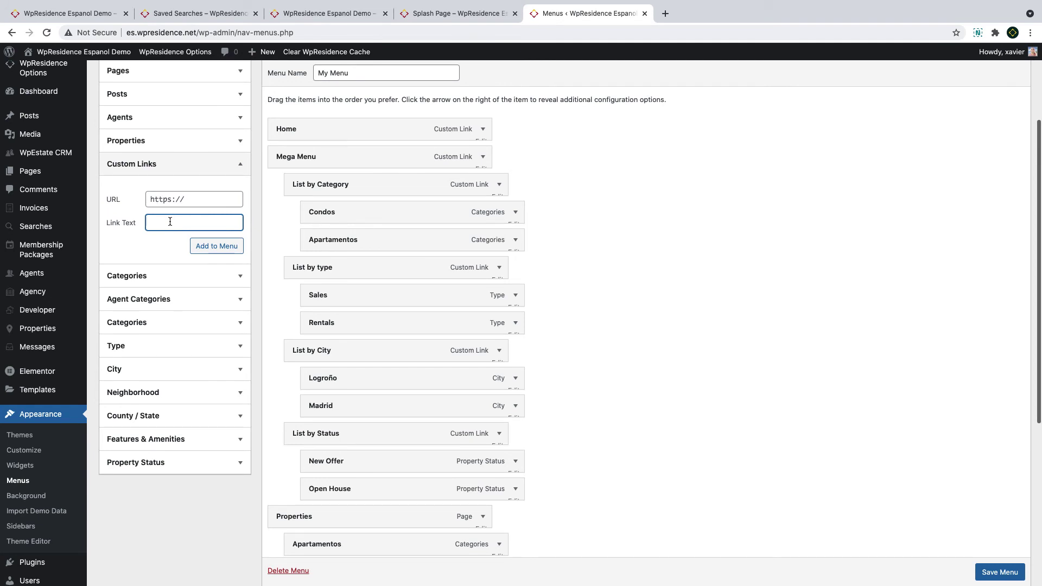
- Add a Properties custom link above the old Properties page item, then delete that page item
left_click(192, 198)
left_click(209, 247)
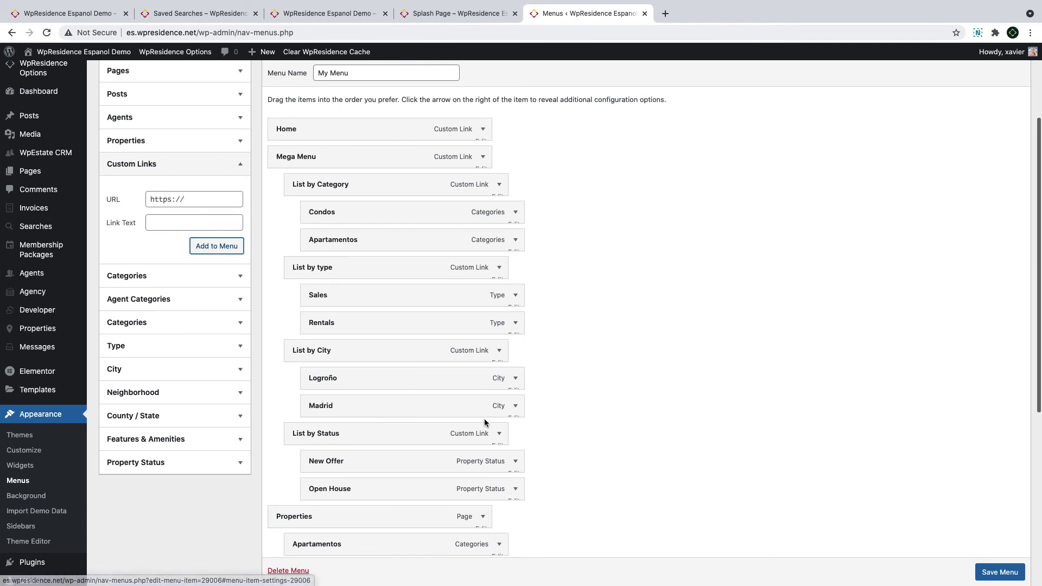
scroll(311, 459, "down", 5)
left_click_drag(318, 434, 314, 252)
left_click(483, 270)
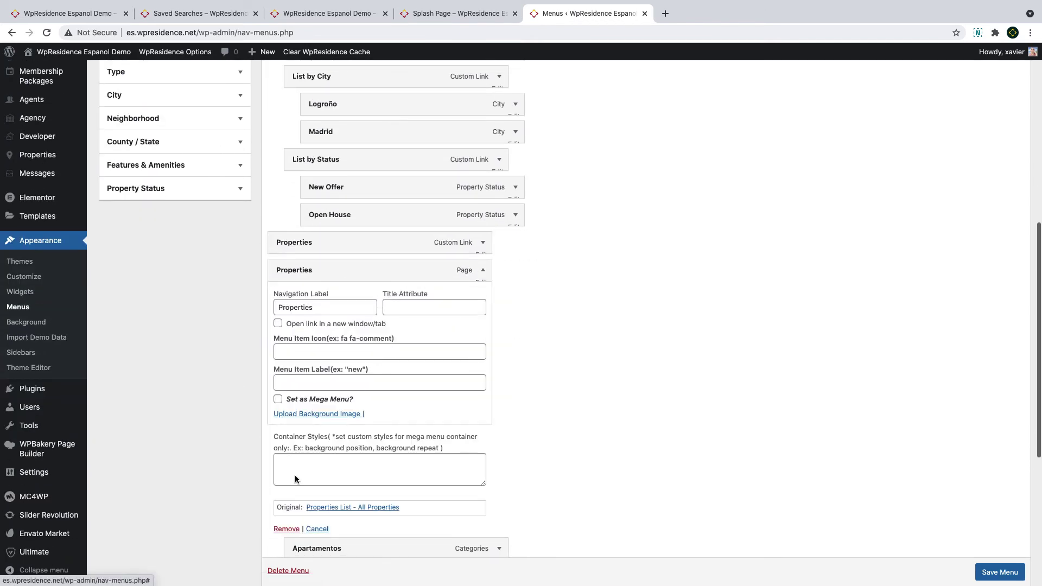
left_click(286, 529)
- Nest Apartamentos, Condos and Houses under the Properties link, save, and assign My Menu to Mobile Menu
mouse_move(377, 264)
left_mouse_down()
mouse_move(367, 270)
mouse_move(383, 270)
left_mouse_up()
left_click_drag(370, 312, 385, 309)
left_click_drag(358, 340, 376, 340)
left_click(999, 553)
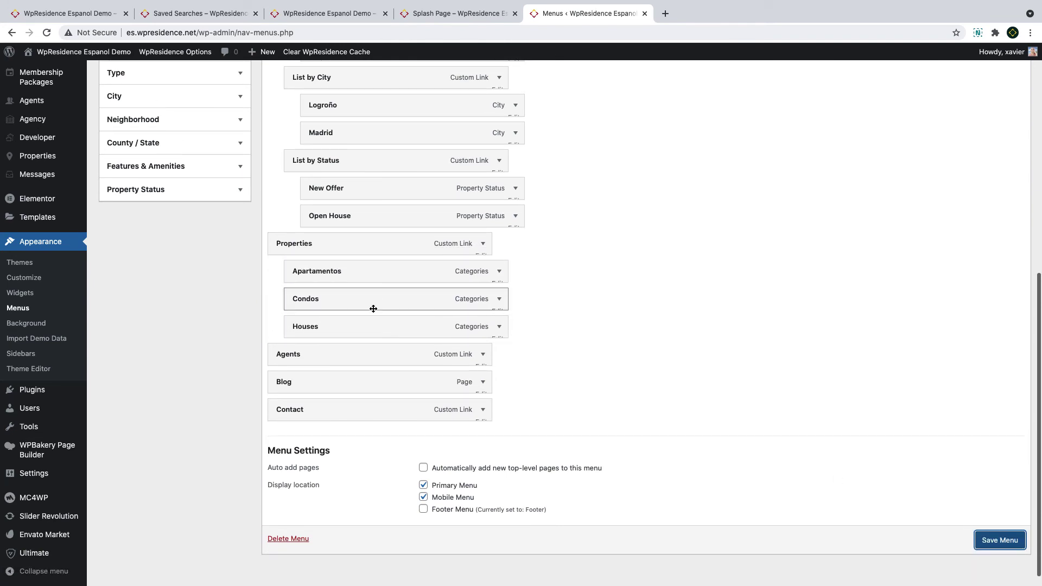
left_click(423, 485)
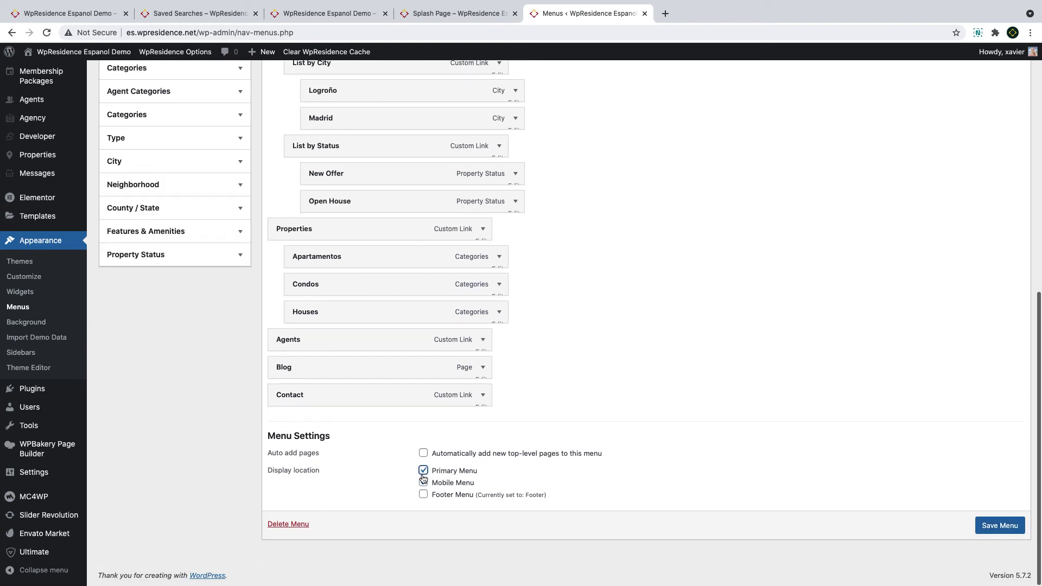
scroll(342, 447, "up", 10)
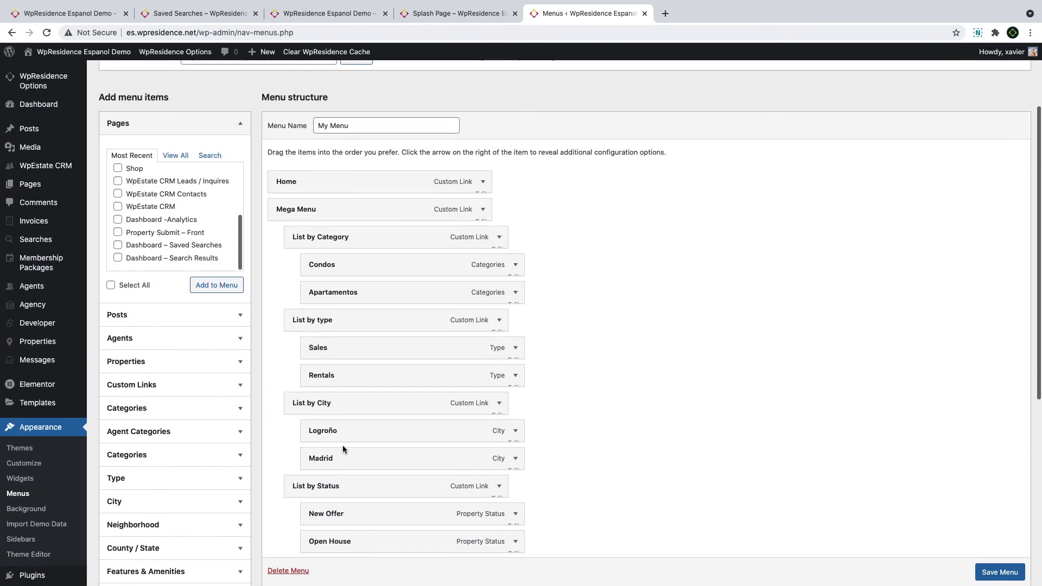
- In the preview tab's mobile menu, expand Properties to show Apartamentos, Condos and Houses
key("ctrl+shift+Tab")
left_click(380, 96)
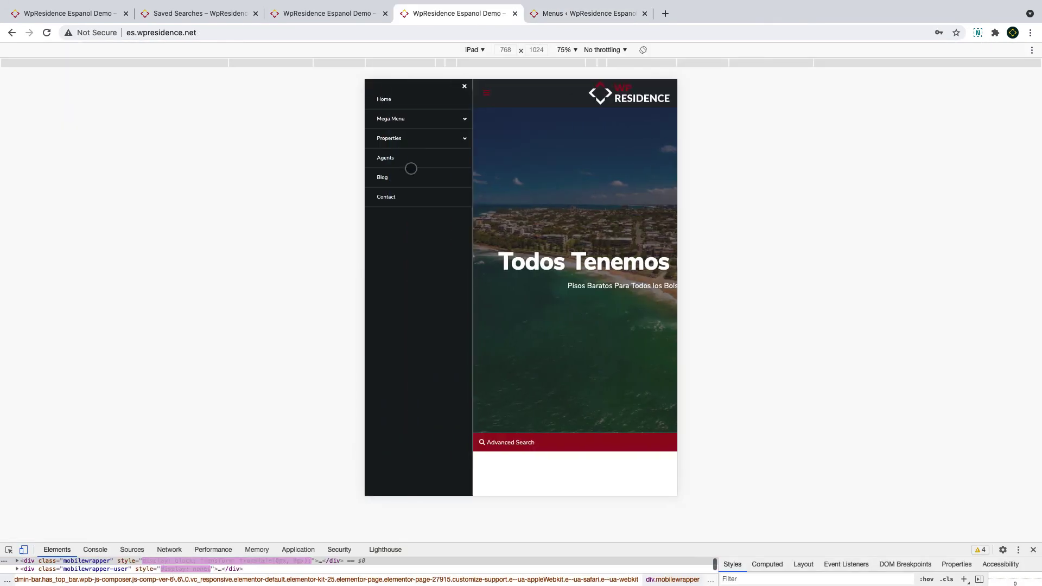
left_click(448, 137)
left_click(379, 139)
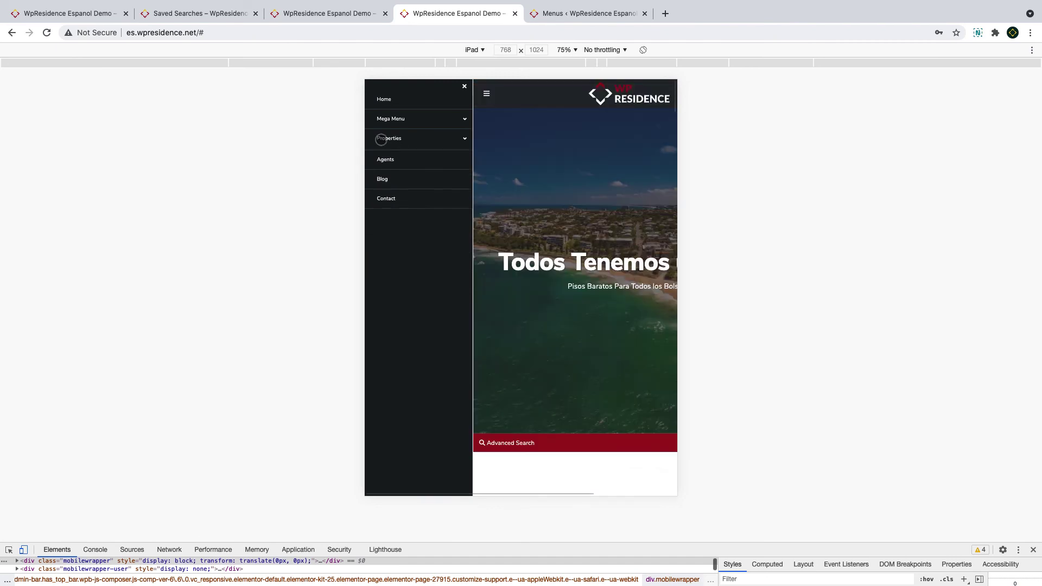
left_click(380, 139)
left_click(381, 139)
left_click(380, 139)
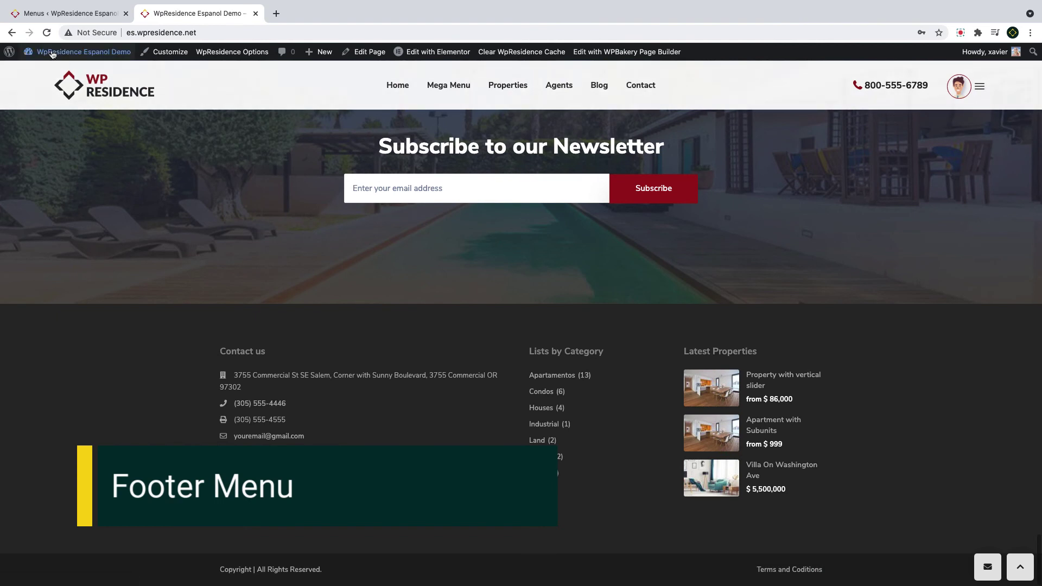
- On the Menus admin page, select and load the Footer menu for editing
mouse_move(54, 51)
left_click(36, 114)
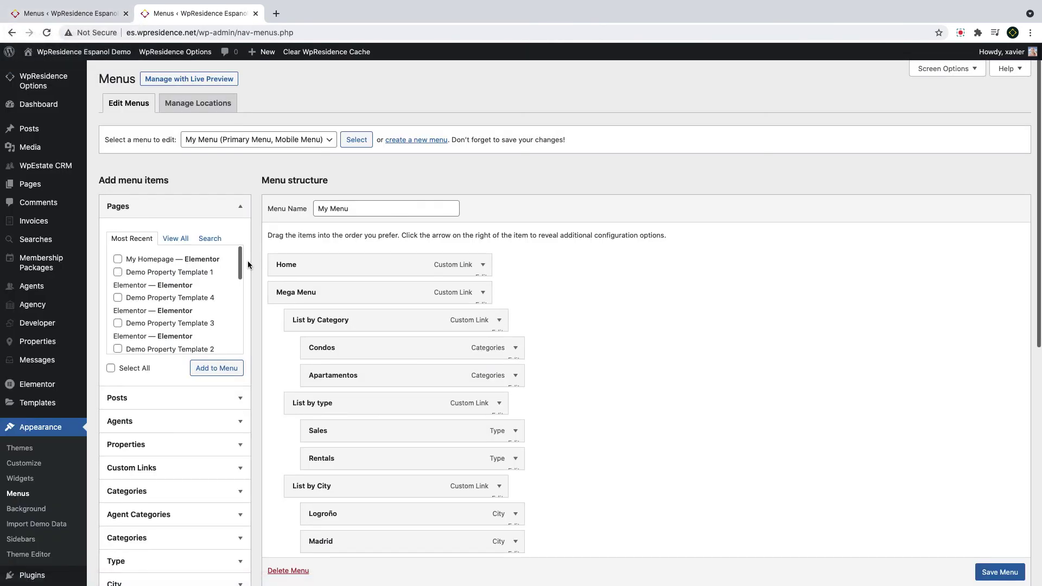
left_click(282, 140)
left_click(260, 119)
left_click(356, 140)
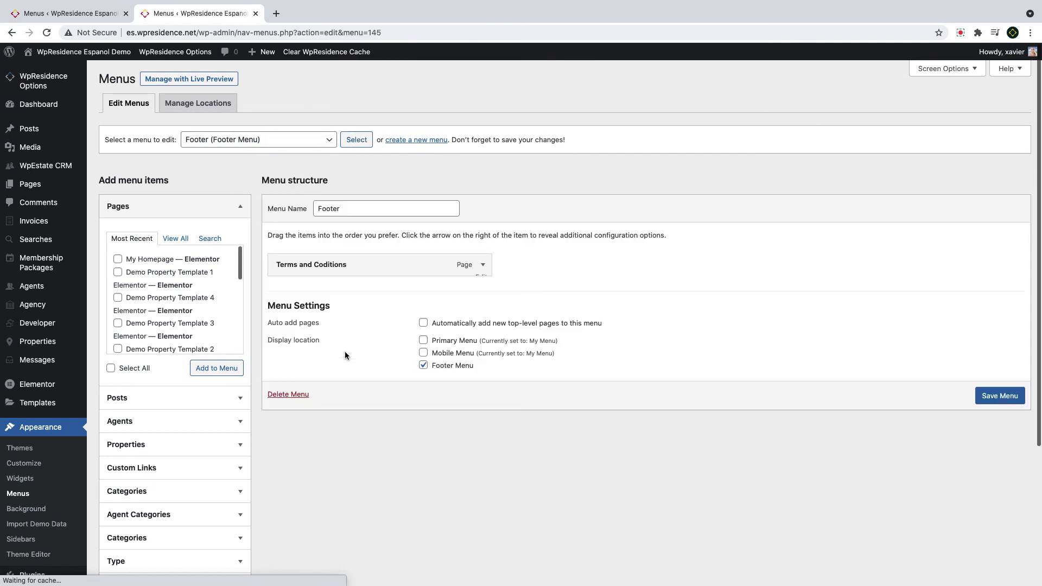
- Search the addable pages, then reload the Footer menu page
left_click(430, 375)
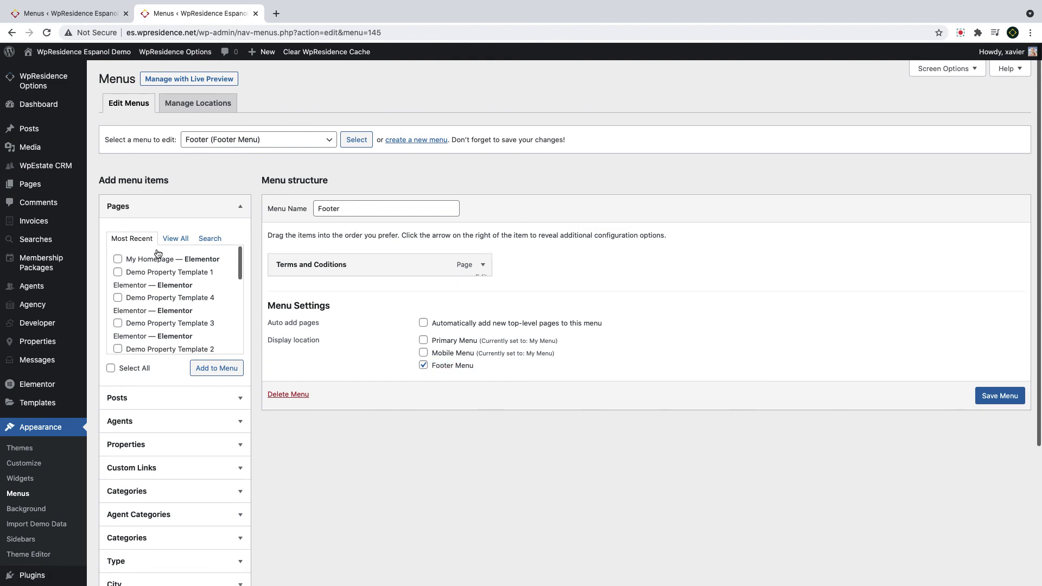
left_click(212, 238)
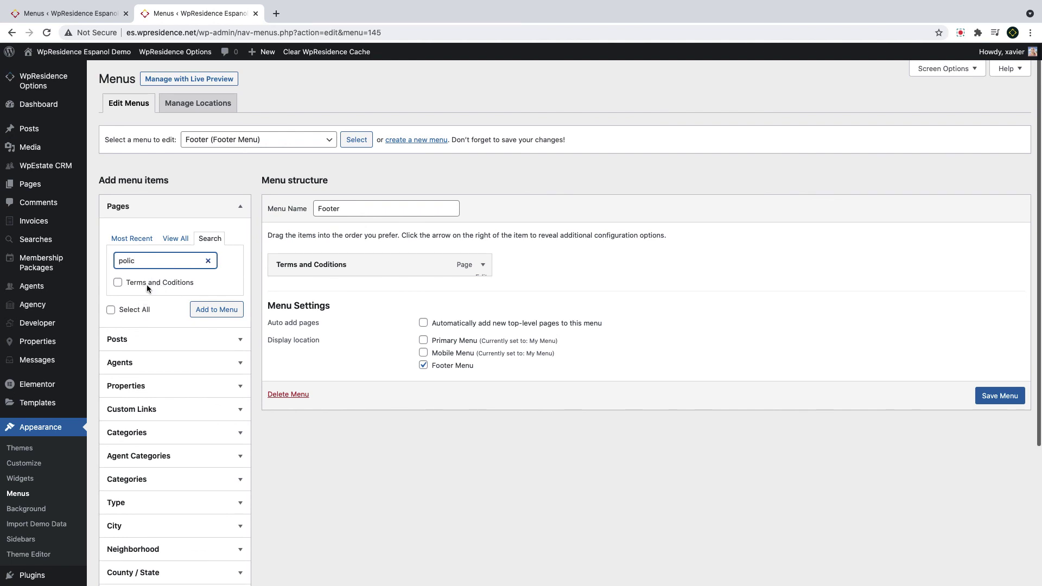
left_click_drag(157, 261, 106, 262)
key("Return")
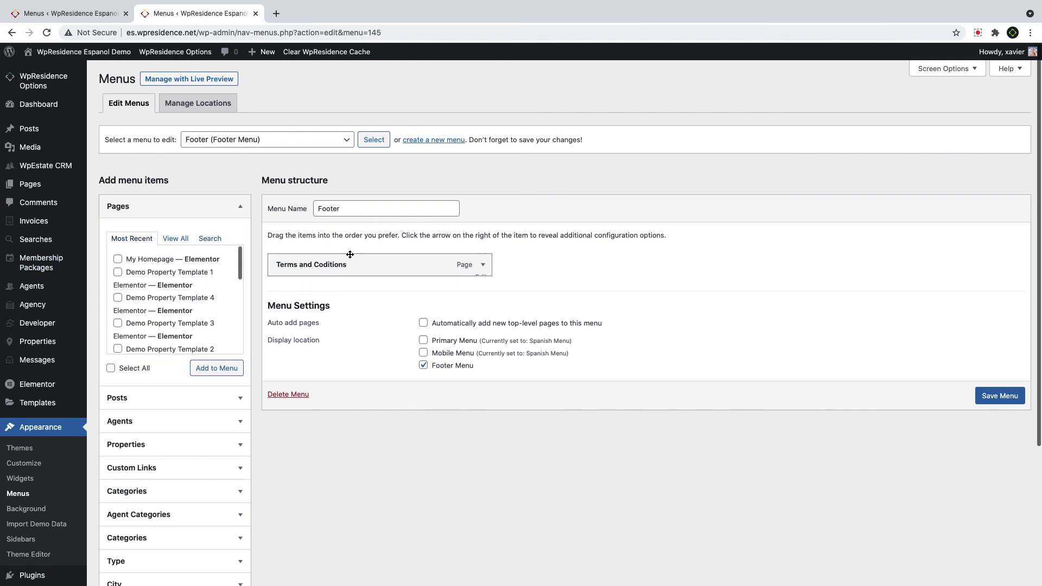
- Remove the Terms and Coditions item from the Footer menu and save the empty menu
left_click(481, 266)
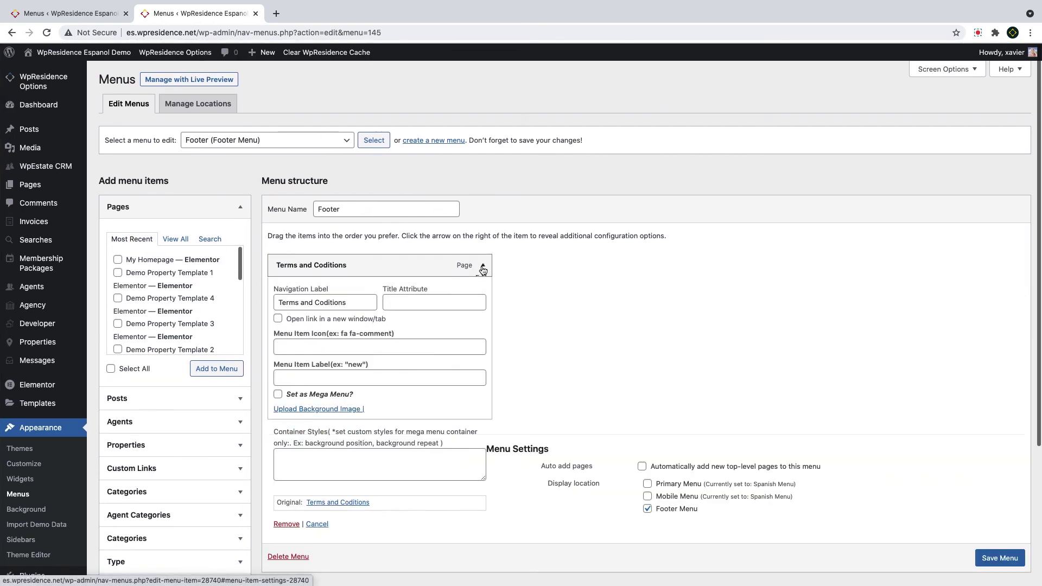
scroll(284, 537, "down", 1)
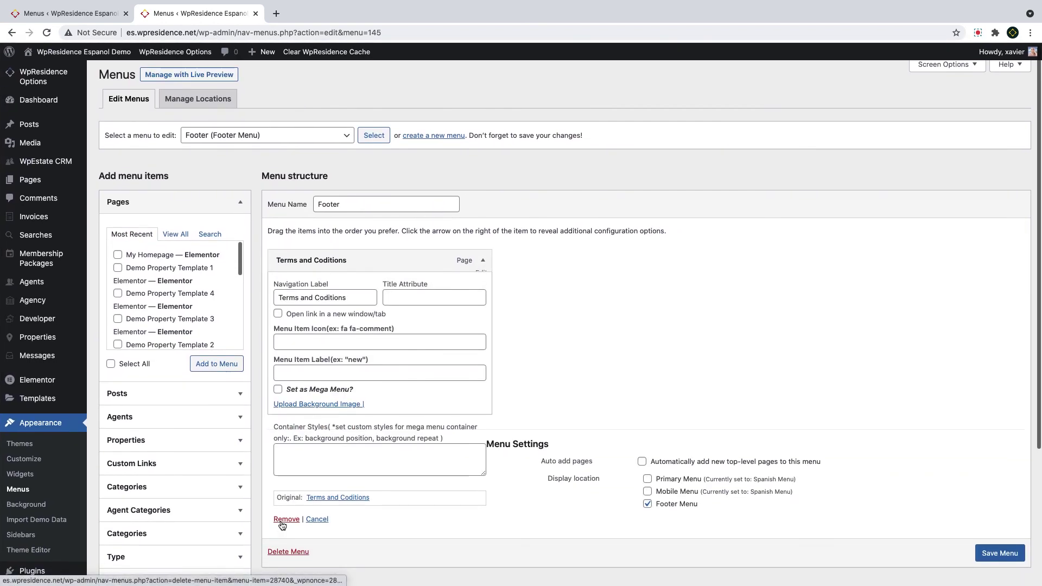
left_click(284, 519)
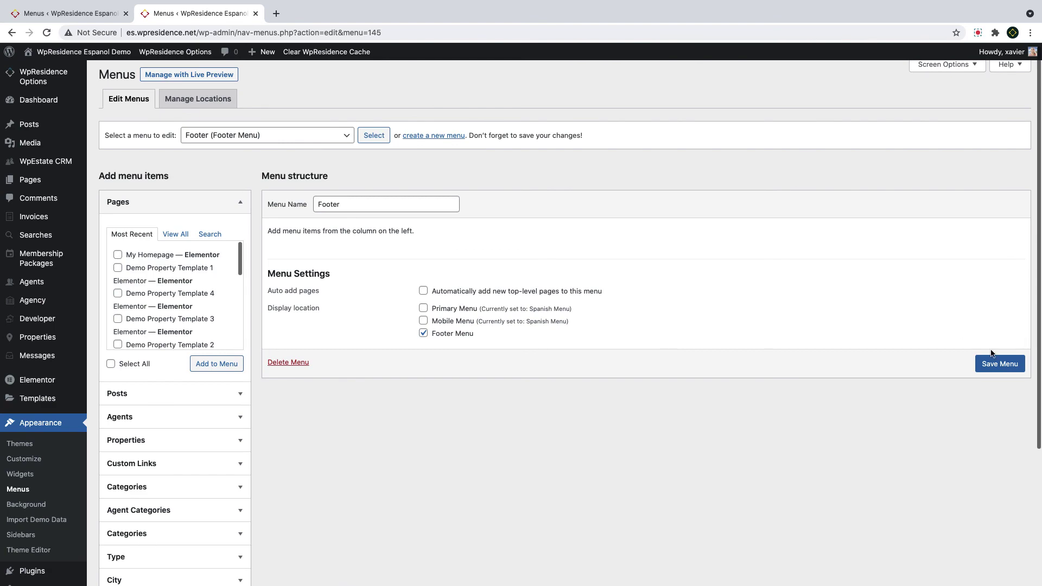
left_click(989, 359)
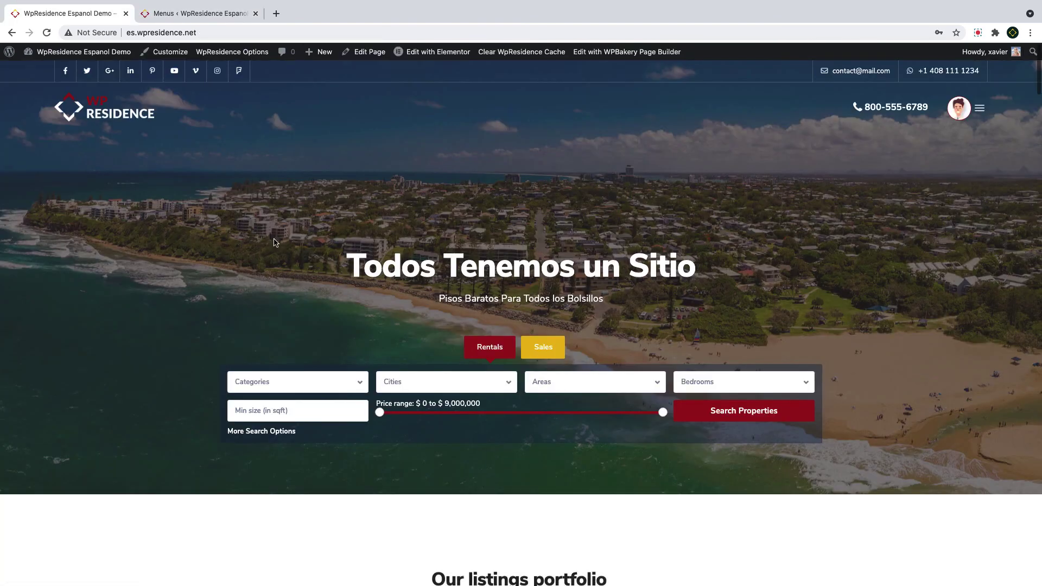
- Scroll the live homepage down to the footer to confirm Terms and Coditions is gone
scroll(273, 241, "down", 8)
scroll(274, 241, "down", 5)
scroll(349, 267, "down", 15)
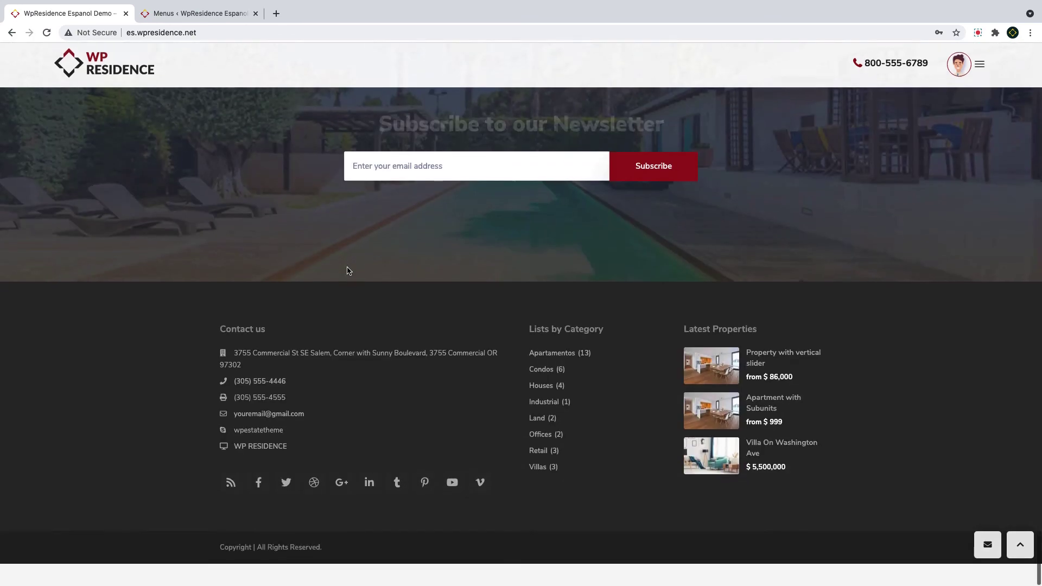